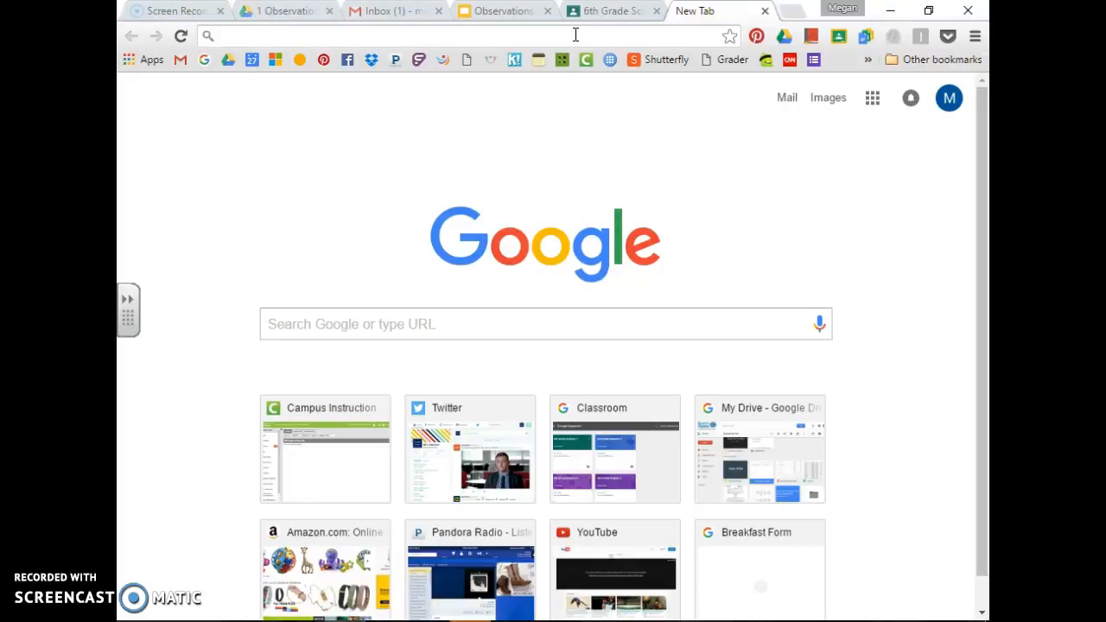
Search Google for 'classroom' and switch to the image results
{"action": "type", "text": "classroom.google.com/u/0/h"}
{"action": "key", "text": "Return"}
{"action": "left_click", "coordinate": [534, 36]}
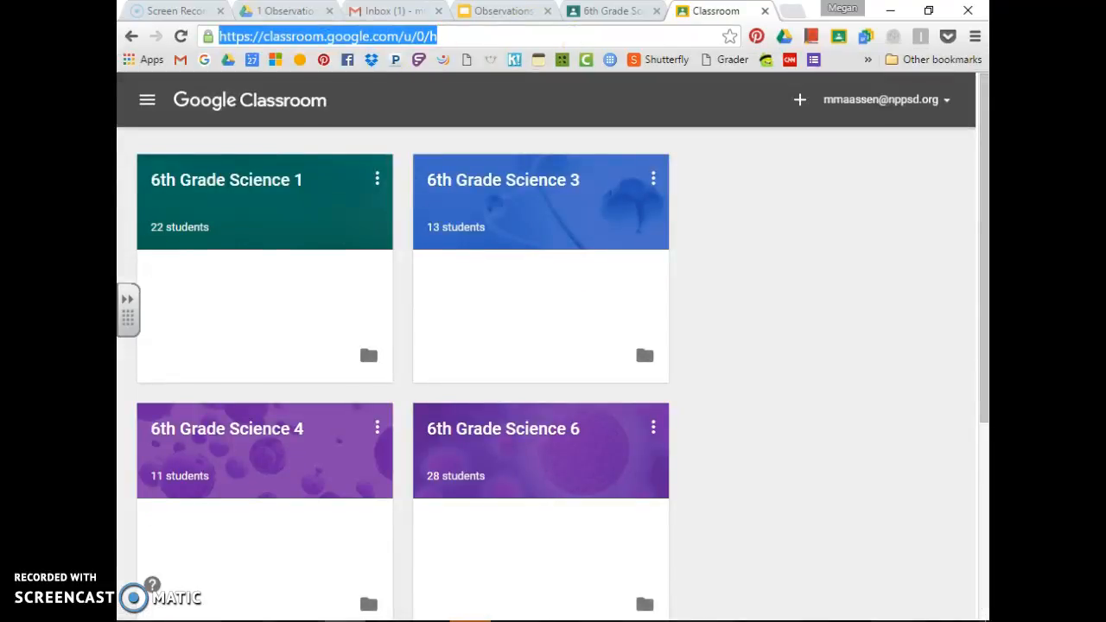
{"action": "type", "text": "classroom"}
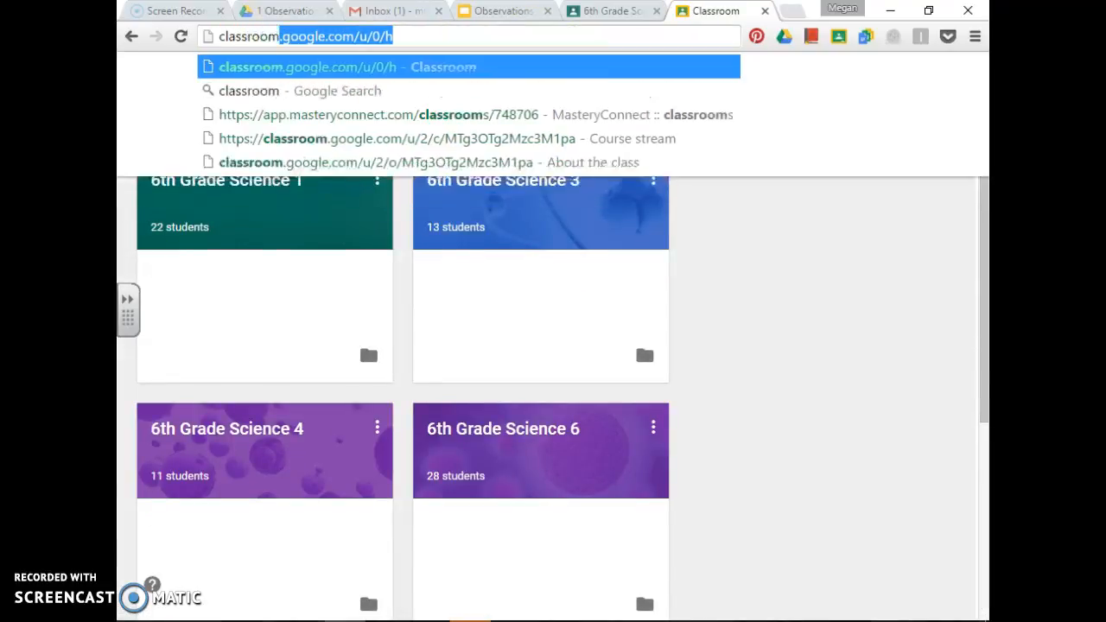
{"action": "key", "text": "Delete"}
{"action": "key", "text": "Return"}
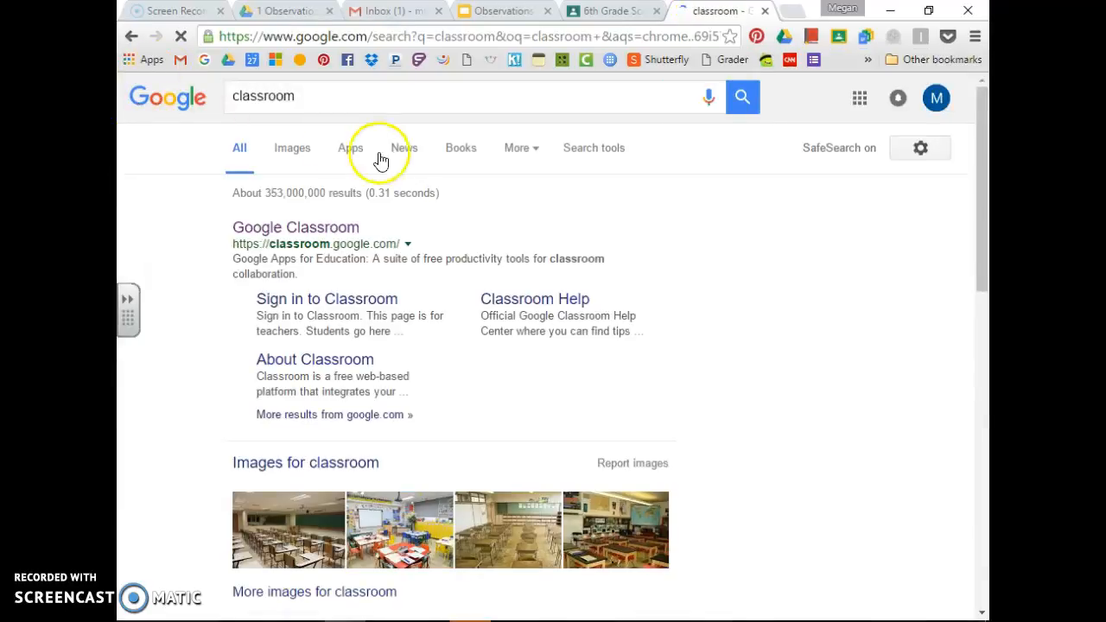
{"action": "left_click", "coordinate": [302, 150]}
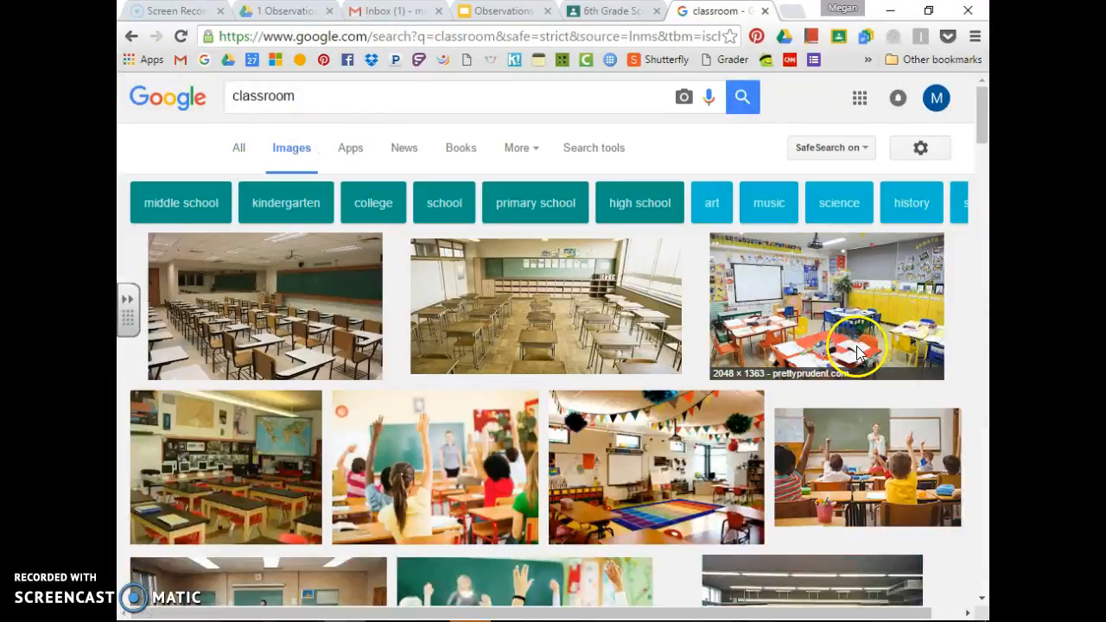
Browse the classroom images, previewing and closing a classroom furniture photo
{"action": "scroll", "coordinate": [858, 354], "scroll_direction": "down", "scroll_amount": 2}
{"action": "scroll", "coordinate": [858, 354], "scroll_direction": "down", "scroll_amount": 4}
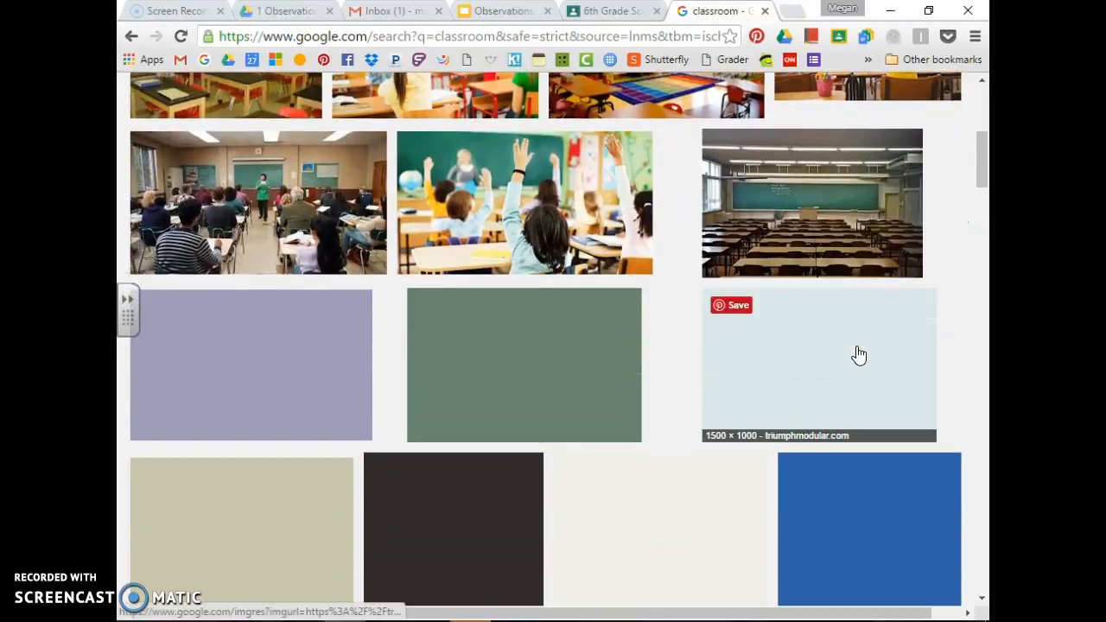
{"action": "scroll", "coordinate": [858, 354], "scroll_direction": "down", "scroll_amount": 5}
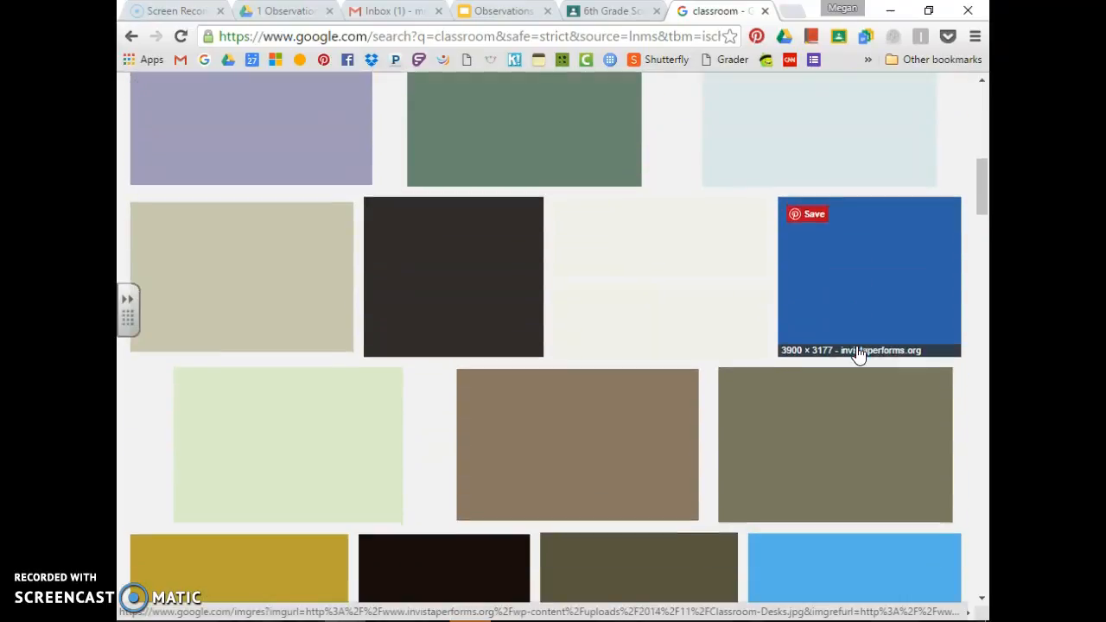
{"action": "scroll", "coordinate": [858, 355], "scroll_direction": "down", "scroll_amount": 2}
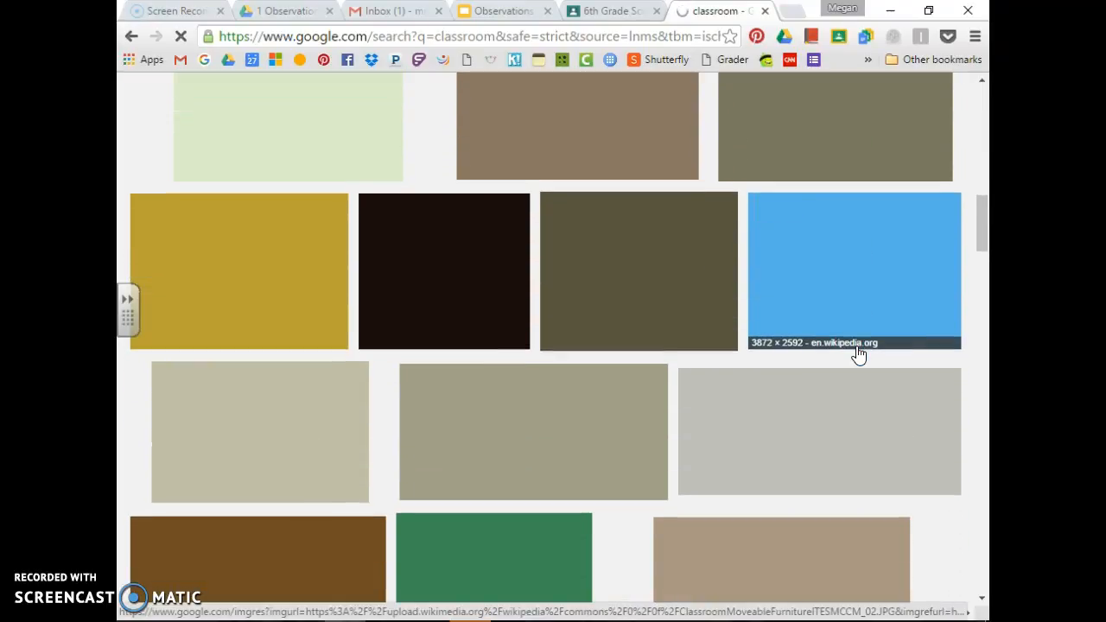
{"action": "scroll", "coordinate": [858, 354], "scroll_direction": "up", "scroll_amount": 5}
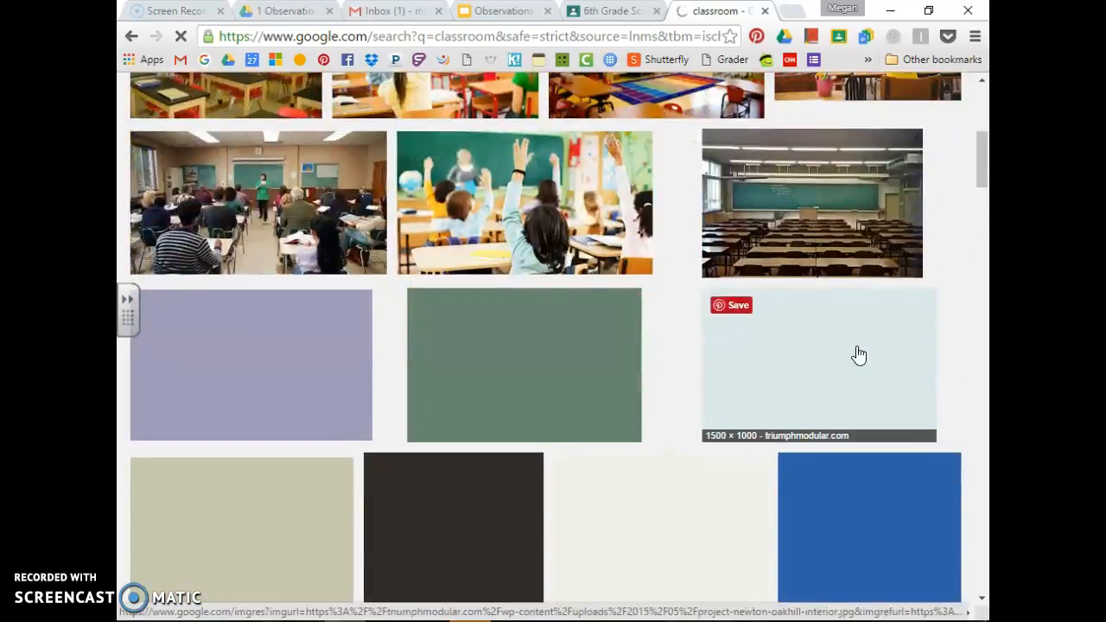
{"action": "scroll", "coordinate": [858, 354], "scroll_direction": "down", "scroll_amount": 9}
{"action": "left_click", "coordinate": [842, 305]}
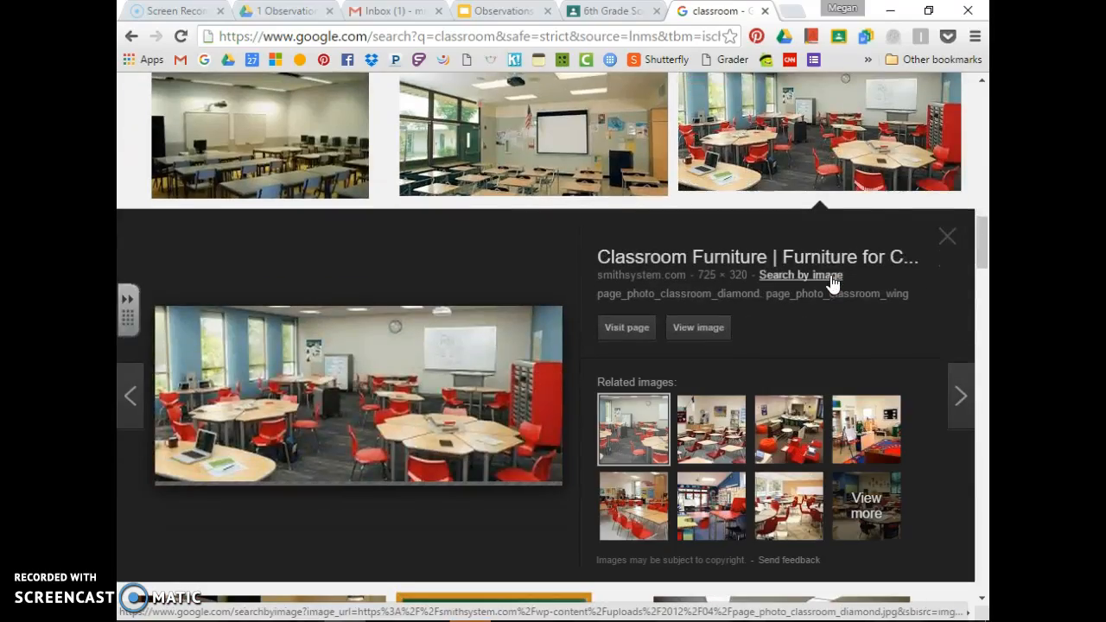
{"action": "left_click", "coordinate": [949, 235]}
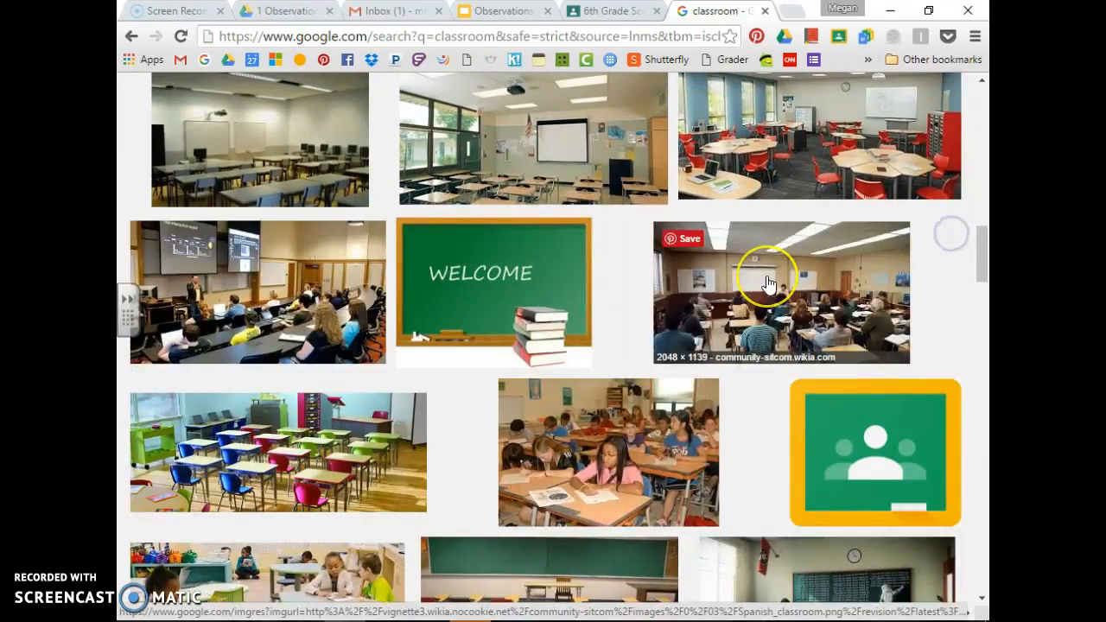
Open the children-at-tables classroom photo full-size in its own tab
{"action": "scroll", "coordinate": [770, 283], "scroll_direction": "down", "scroll_amount": 3}
{"action": "scroll", "coordinate": [769, 283], "scroll_direction": "down", "scroll_amount": 10}
{"action": "scroll", "coordinate": [769, 284], "scroll_direction": "up", "scroll_amount": 6}
{"action": "scroll", "coordinate": [769, 283], "scroll_direction": "up", "scroll_amount": 6}
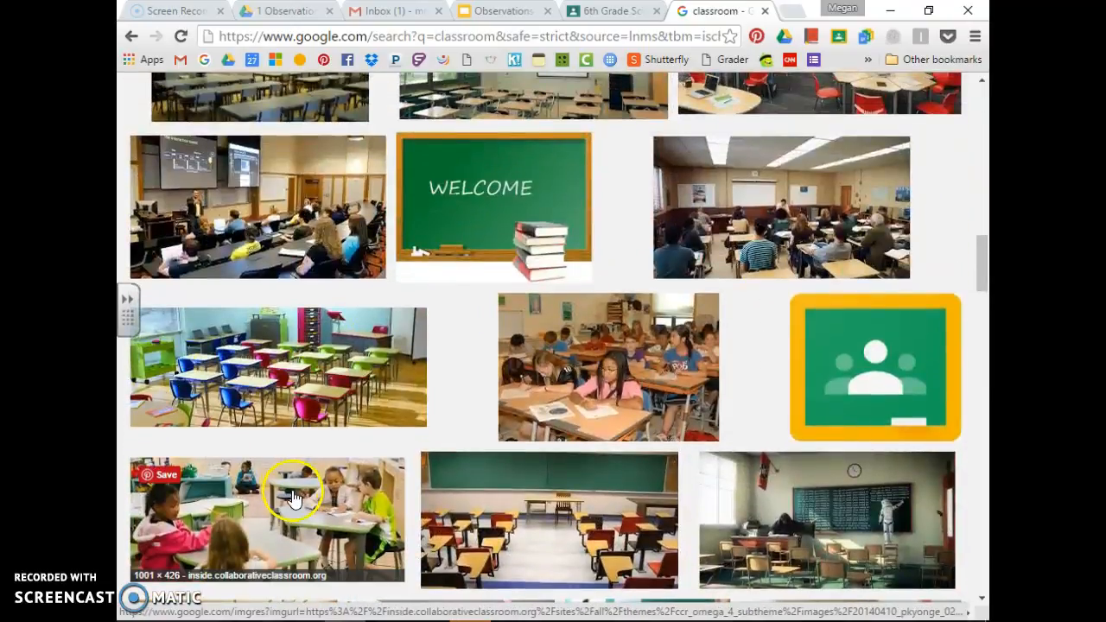
{"action": "left_click", "coordinate": [308, 510]}
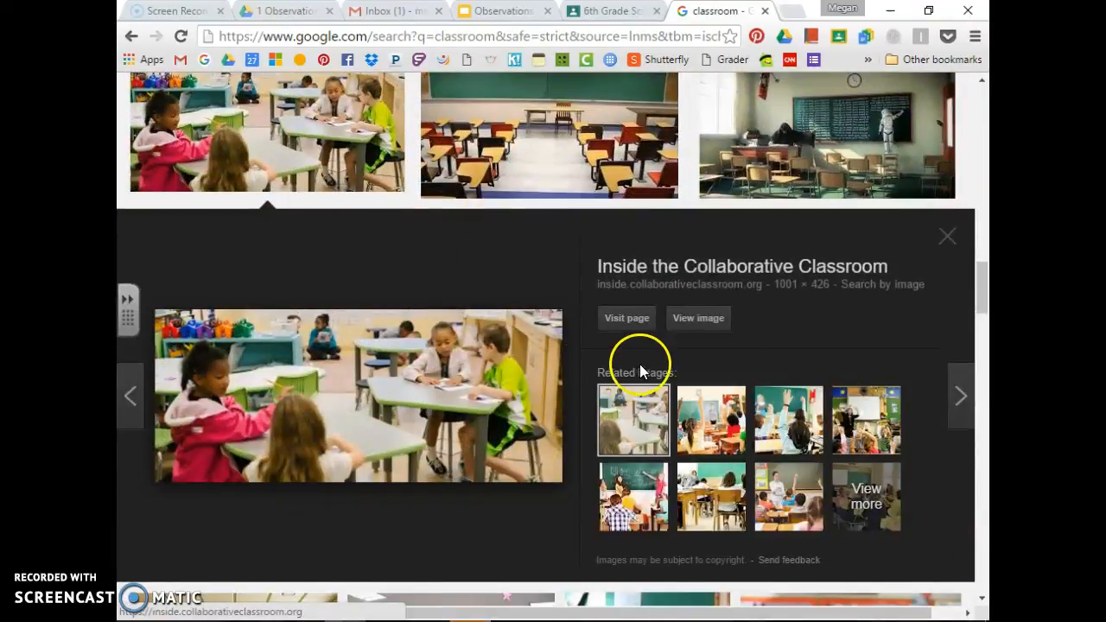
{"action": "left_click", "coordinate": [697, 319]}
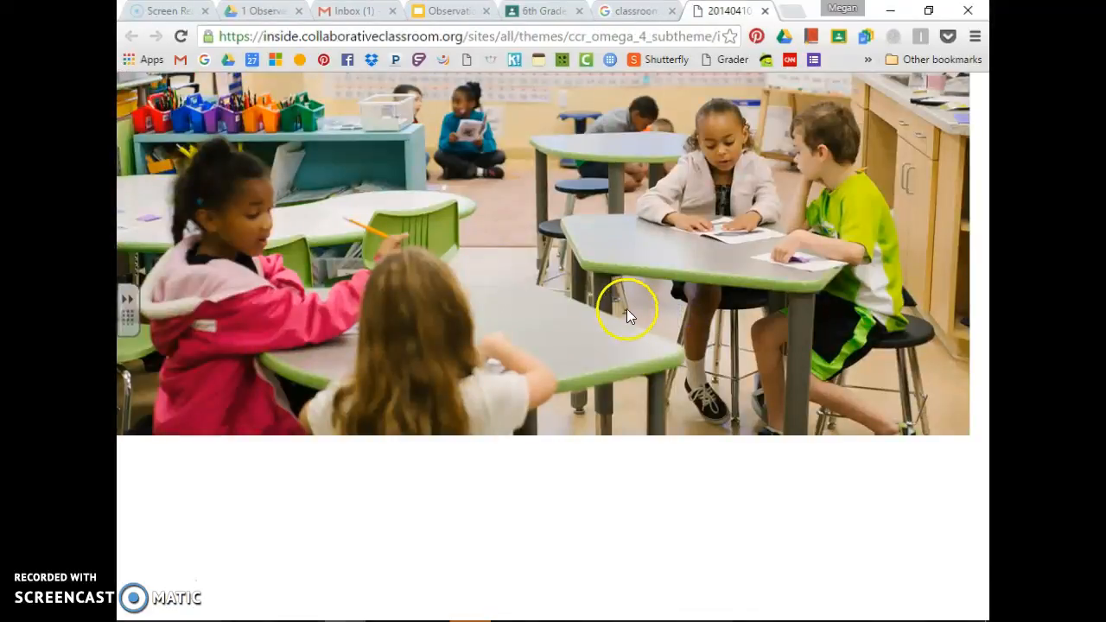
Save the full-size classroom photo to Google Drive, then close its tab
{"action": "right_click", "coordinate": [694, 256]}
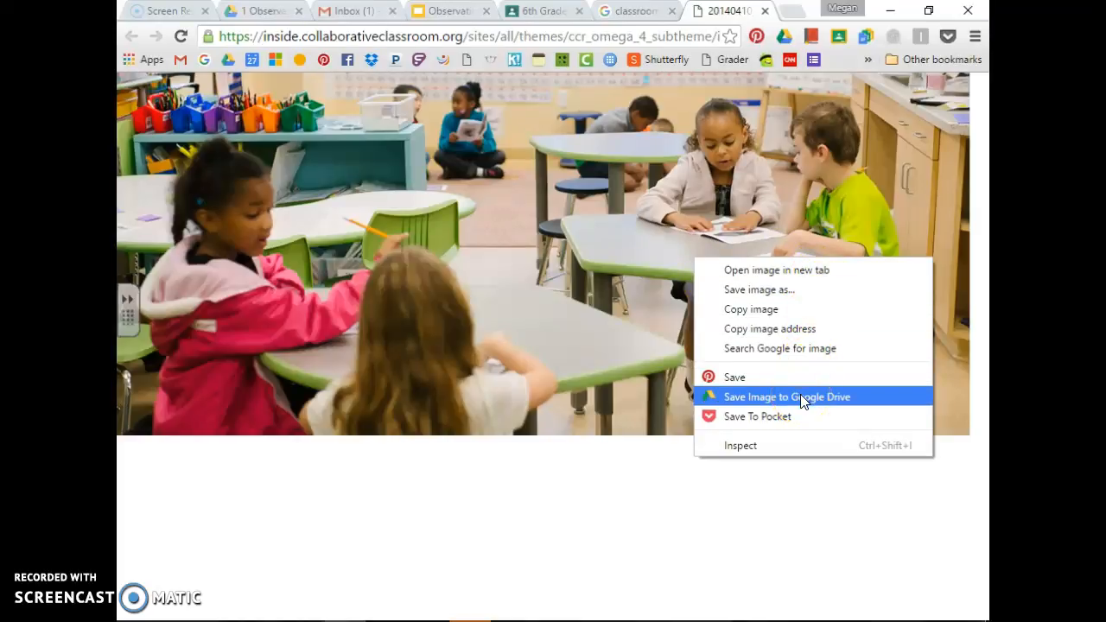
{"action": "left_click", "coordinate": [748, 398]}
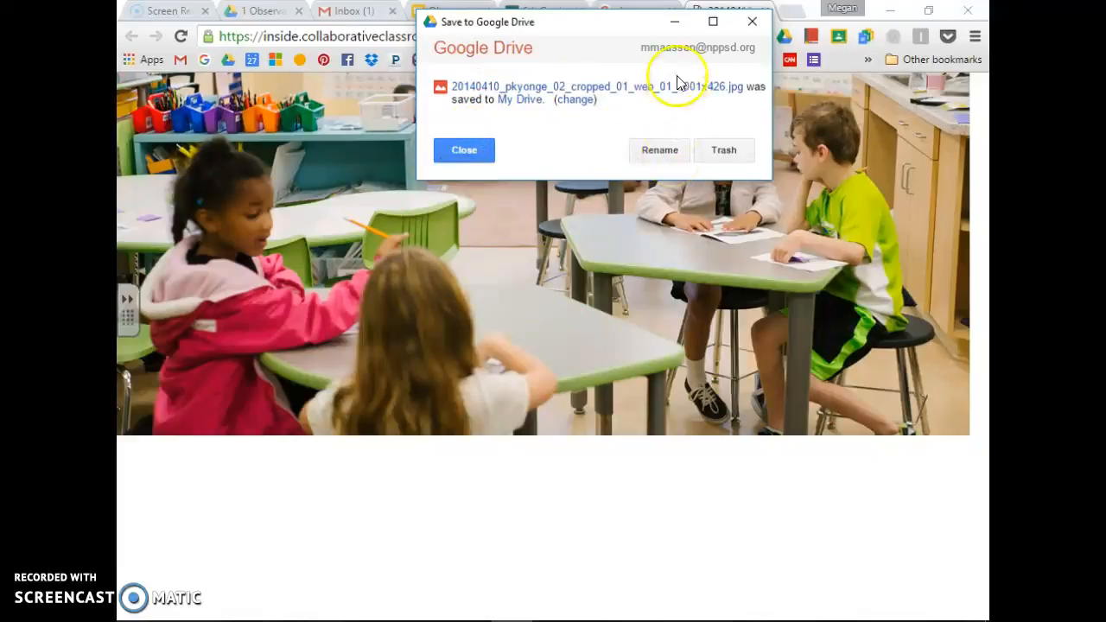
{"action": "left_click", "coordinate": [461, 152]}
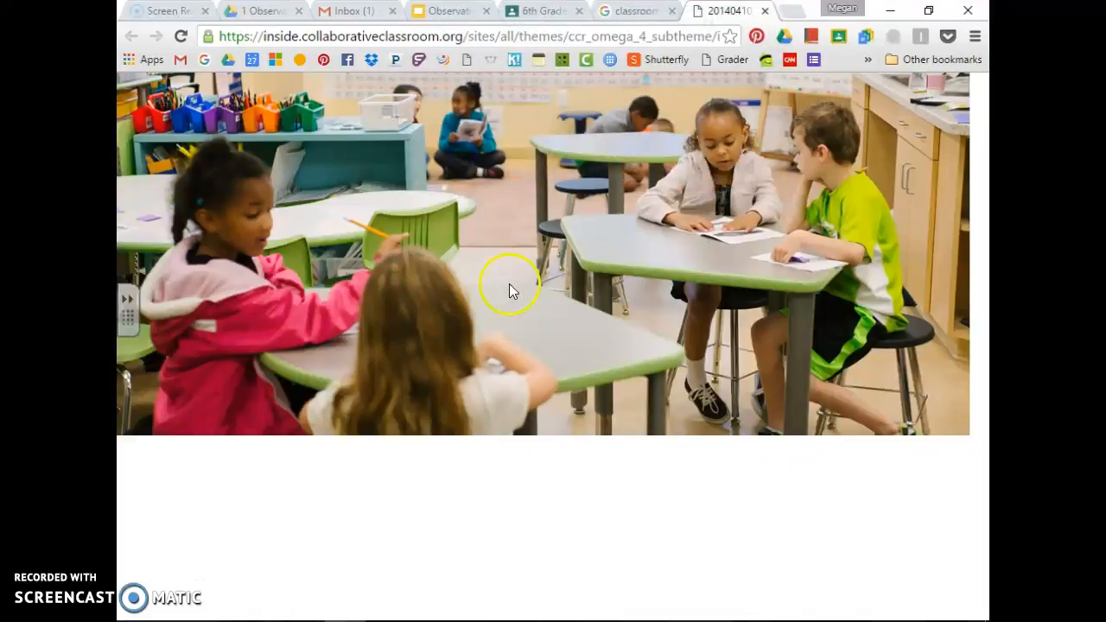
{"action": "left_click", "coordinate": [764, 11]}
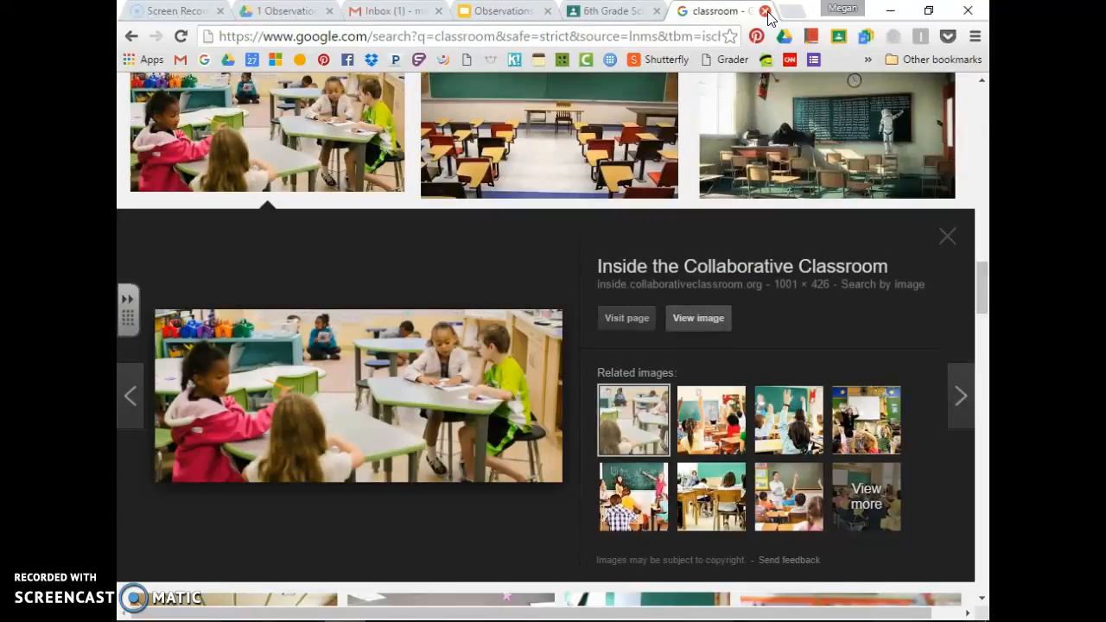
Close the image results and follow the Education - ThingLink link in the Thinglink Sign Up post
{"action": "left_click", "coordinate": [765, 11]}
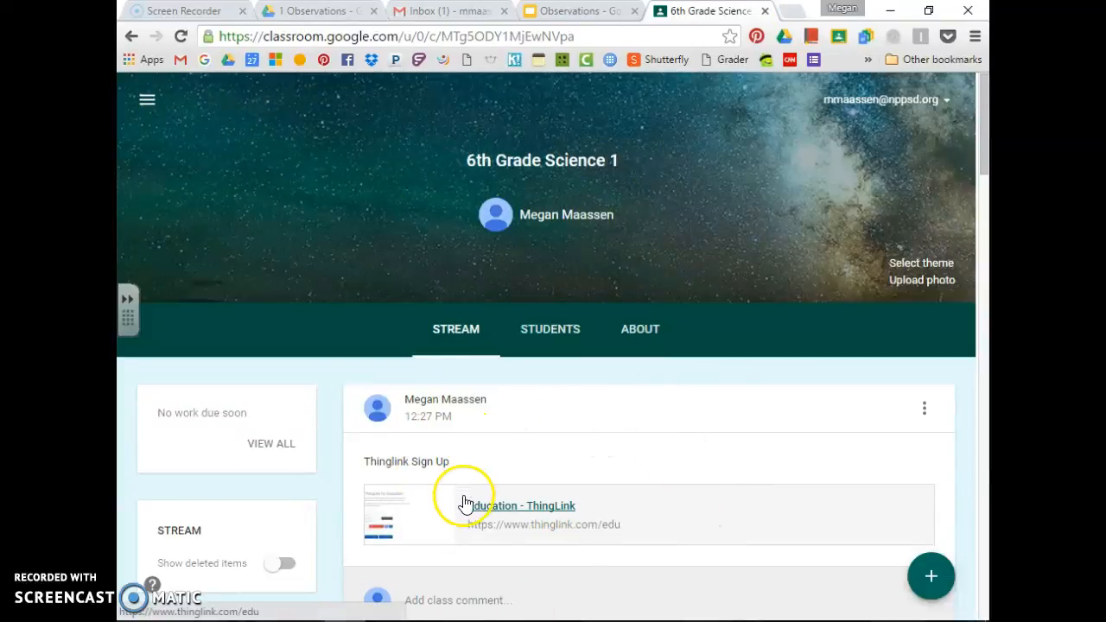
{"action": "scroll", "coordinate": [466, 515], "scroll_direction": "down", "scroll_amount": 1}
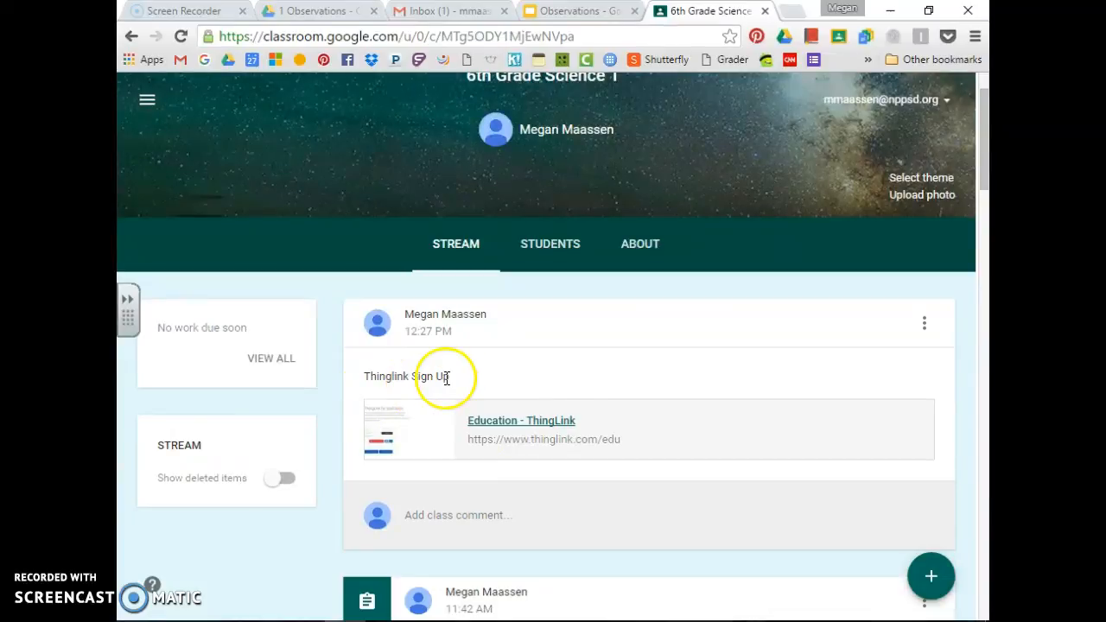
{"action": "left_click", "coordinate": [548, 427]}
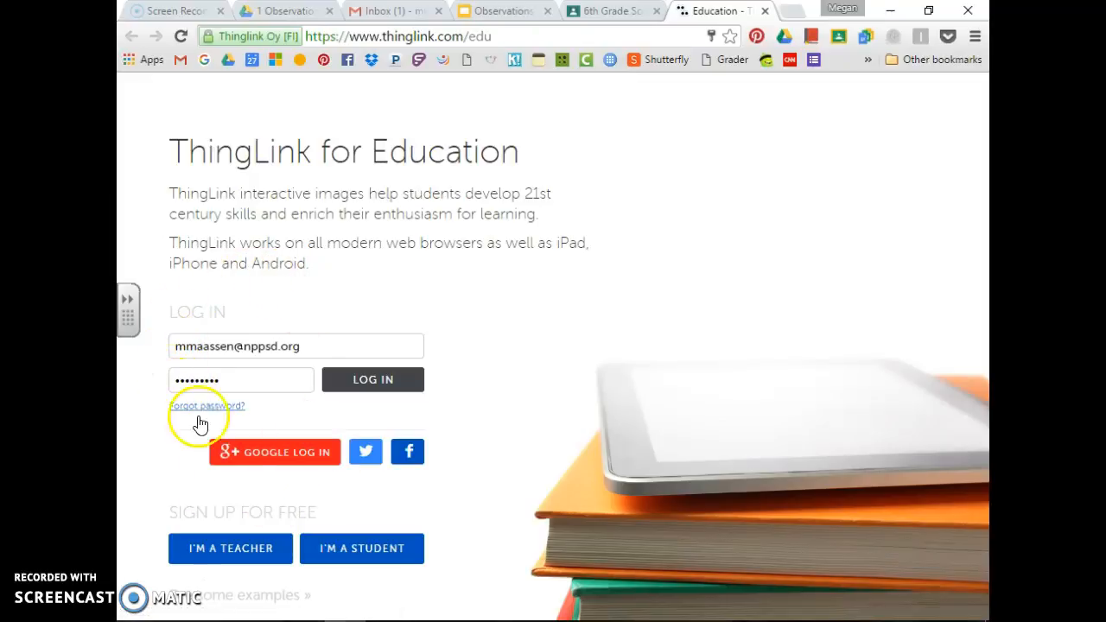
Start a student account sign-up and enter the student's full name
{"action": "left_click", "coordinate": [347, 550]}
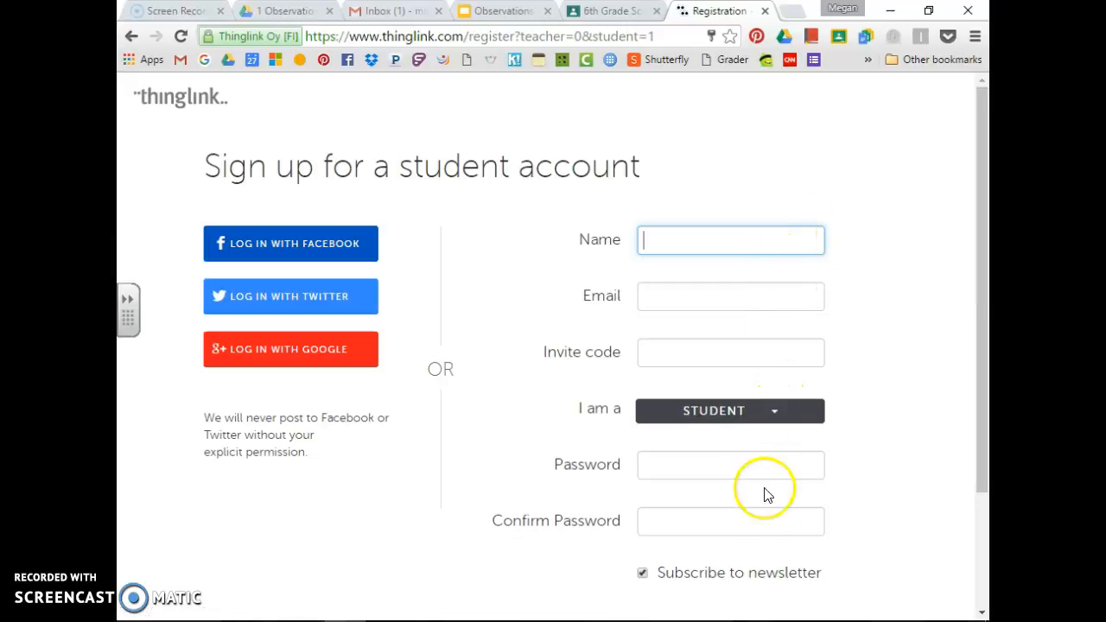
{"action": "left_click", "coordinate": [707, 240]}
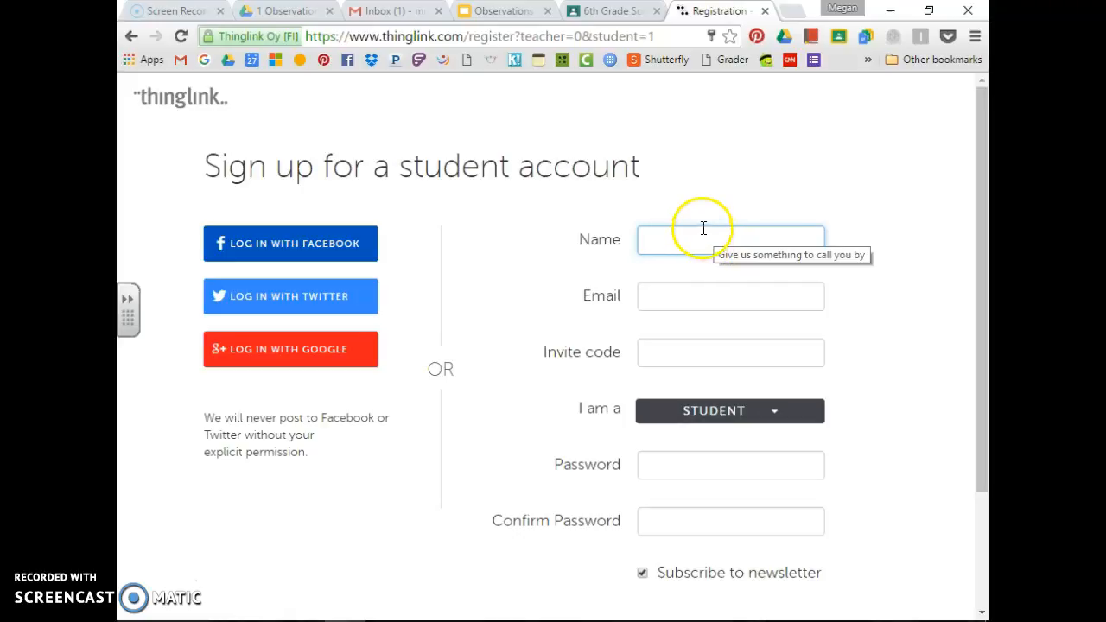
{"action": "left_click", "coordinate": [698, 238]}
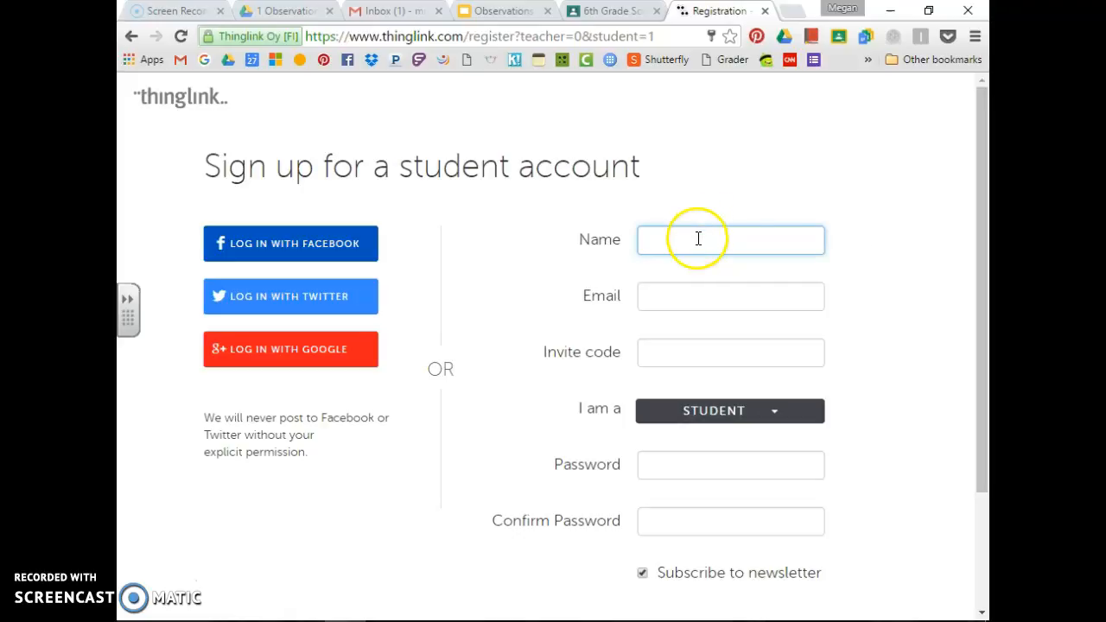
{"action": "left_click", "coordinate": [677, 229]}
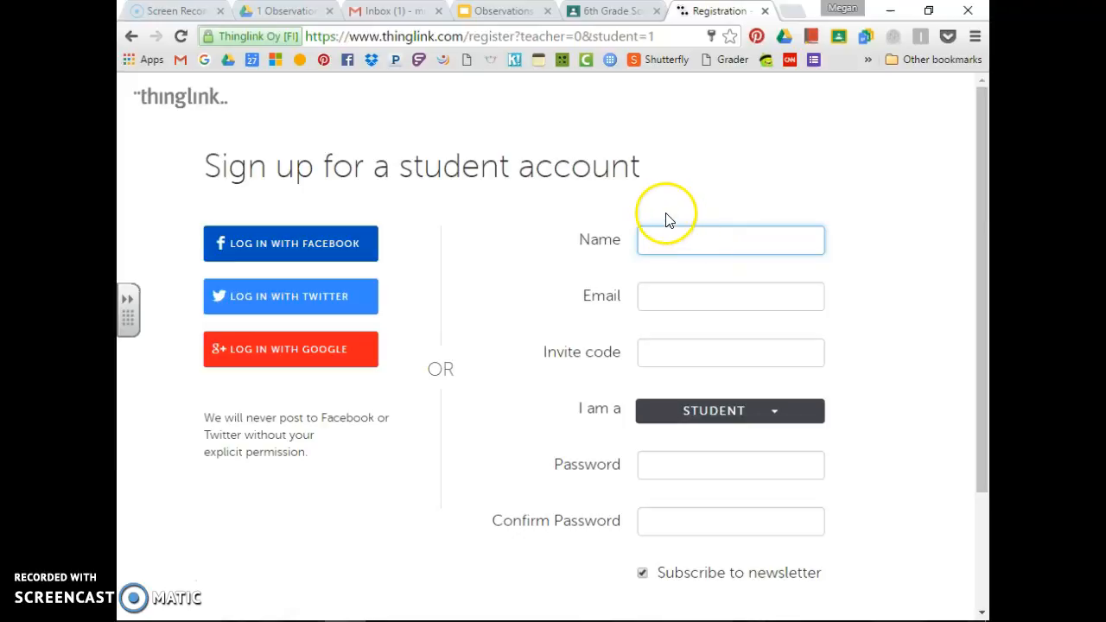
{"action": "left_click", "coordinate": [664, 257]}
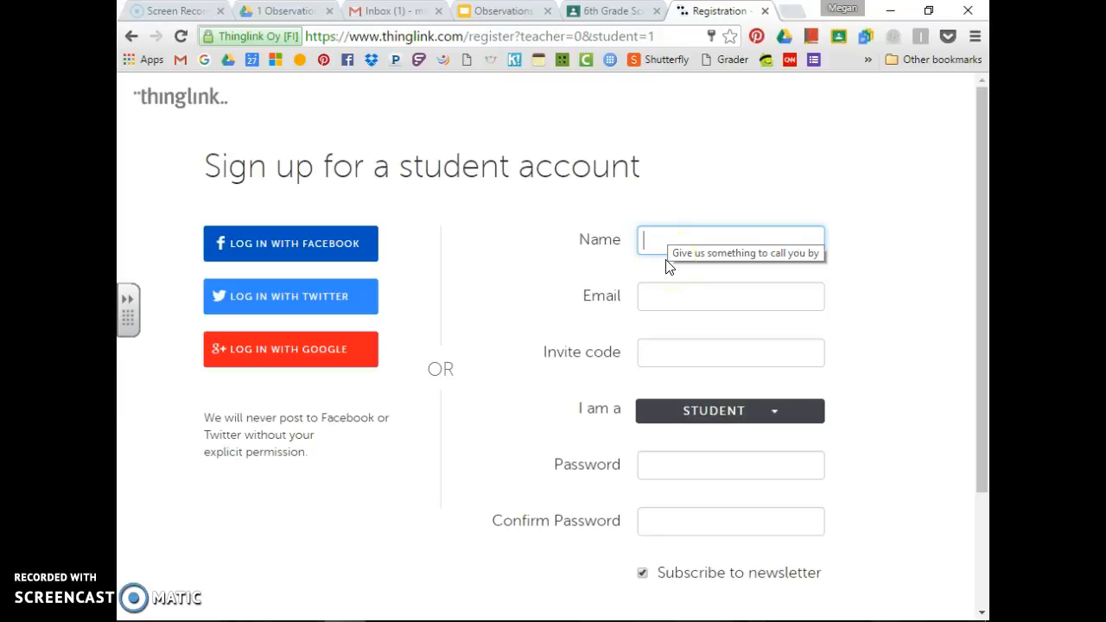
{"action": "left_click", "coordinate": [701, 235]}
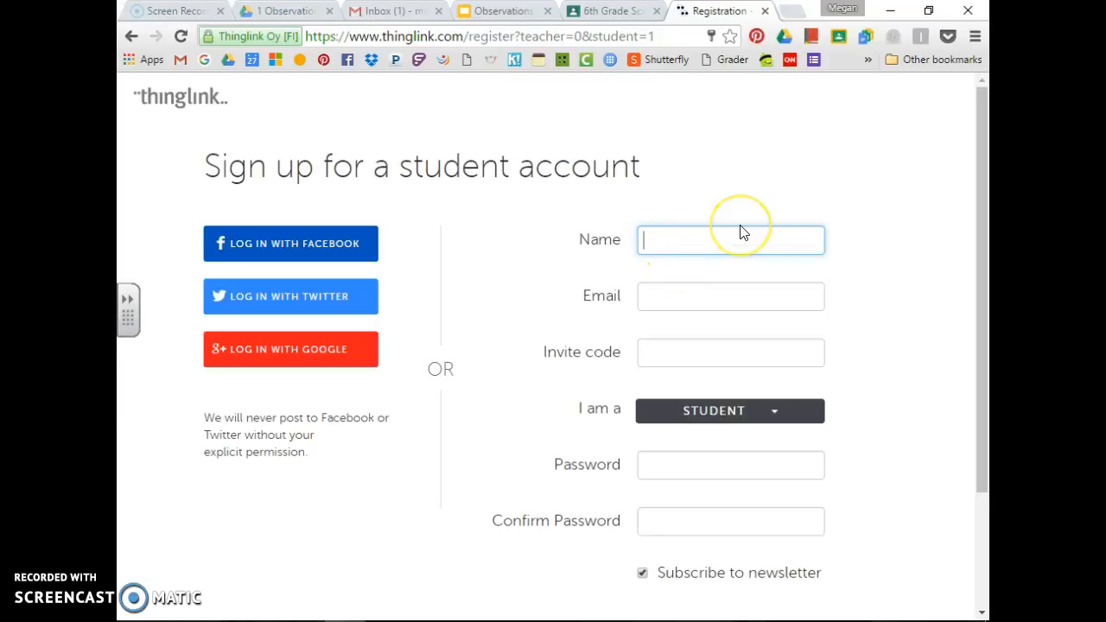
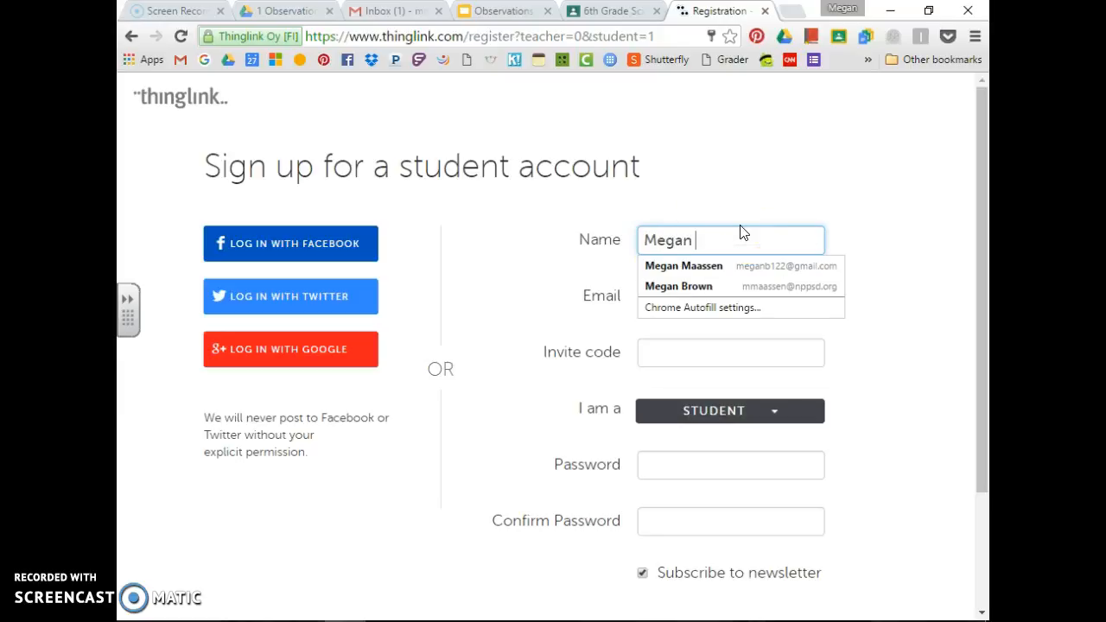
{"action": "left_click", "coordinate": [778, 190]}
Fill in the student's e-mail address and begin entering the class invite code
{"action": "left_click", "coordinate": [786, 296]}
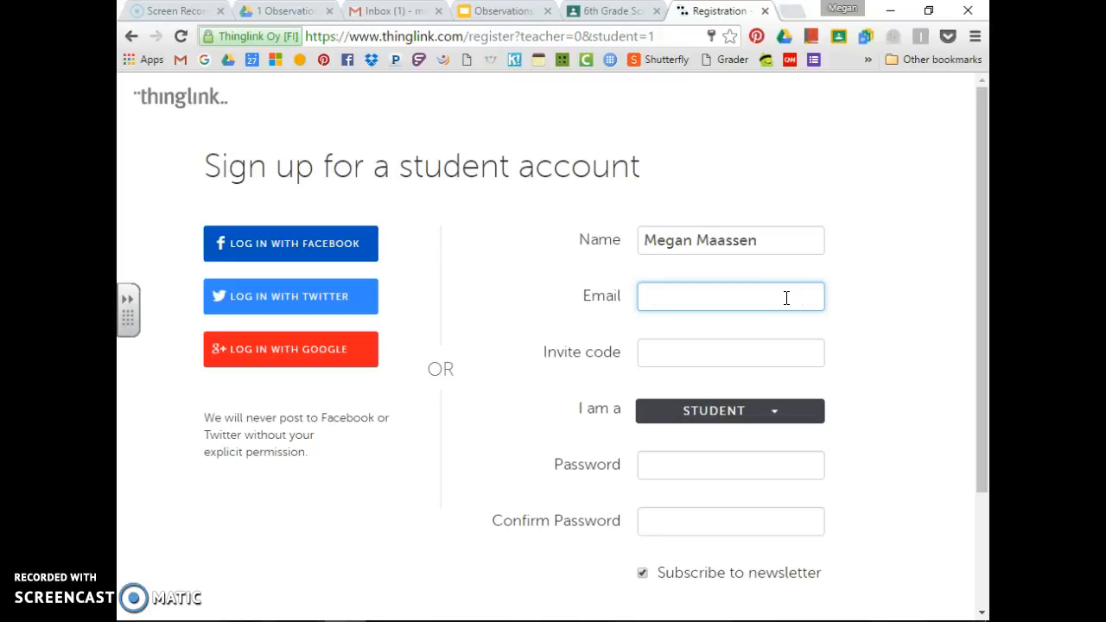
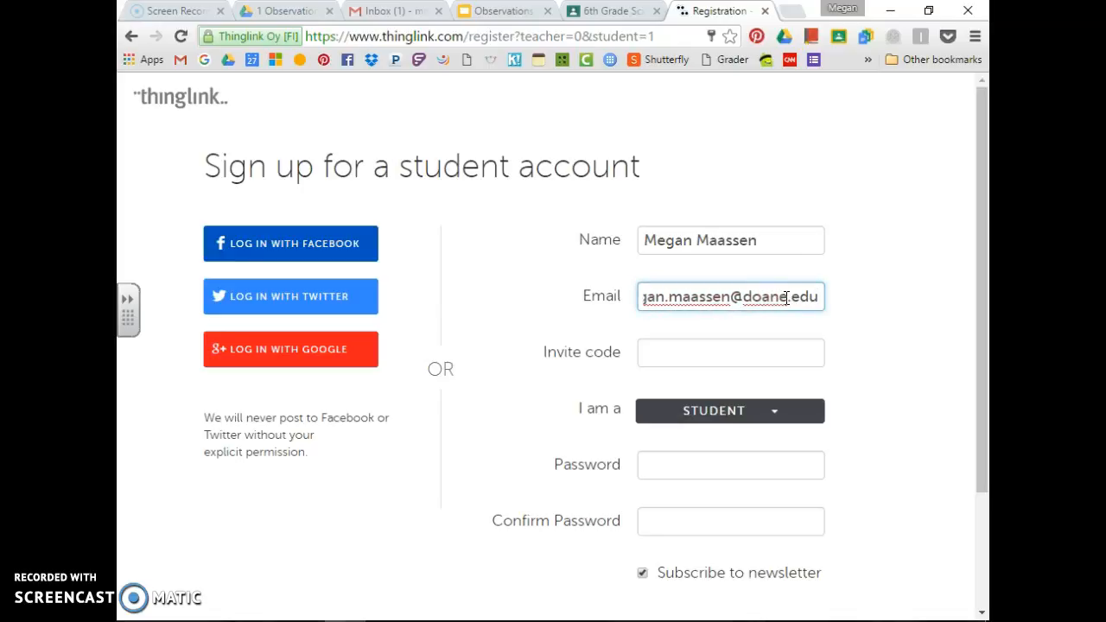
{"action": "left_click", "coordinate": [796, 330]}
{"action": "left_click", "coordinate": [769, 359]}
{"action": "left_click", "coordinate": [768, 347]}
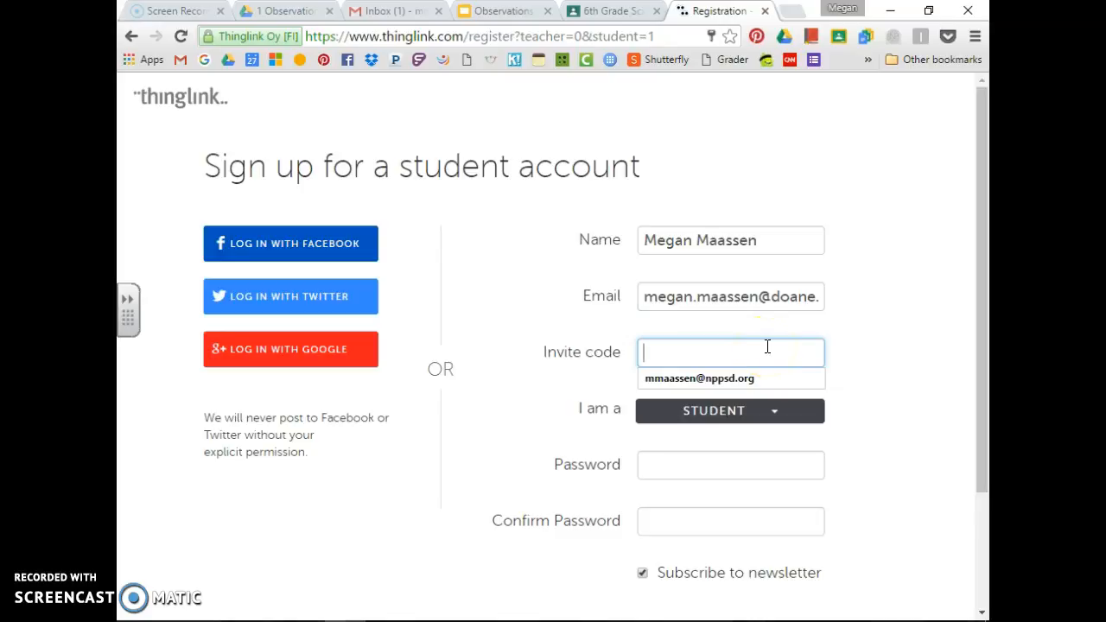
{"action": "type", "text": "C"}
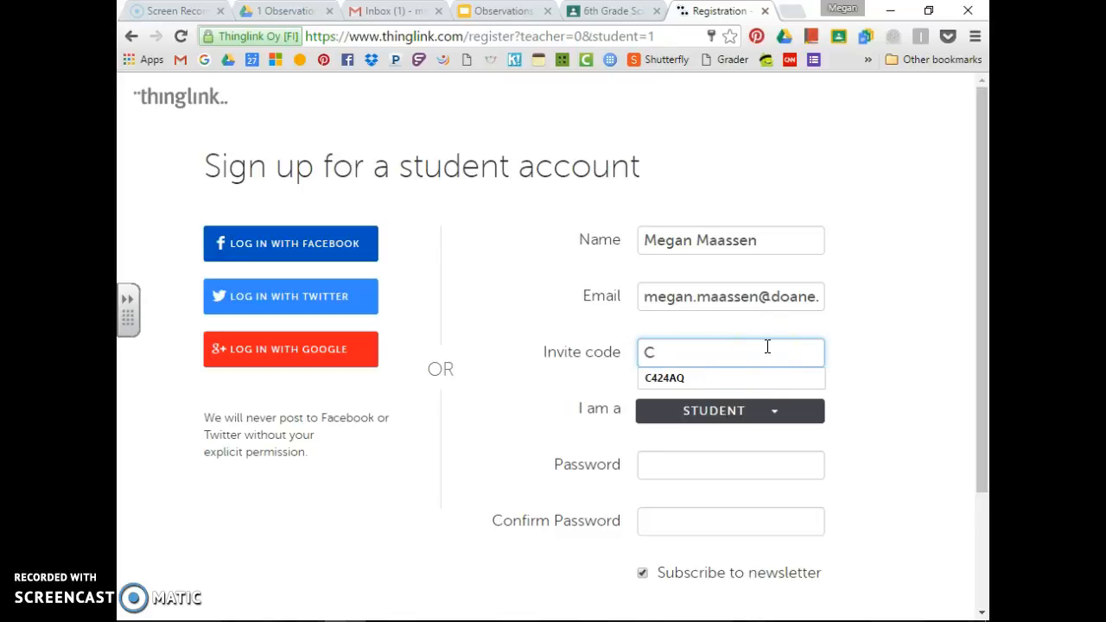
{"action": "type", "text": "4"}
Set 'I am a' to Student (education)
{"action": "left_click", "coordinate": [904, 277]}
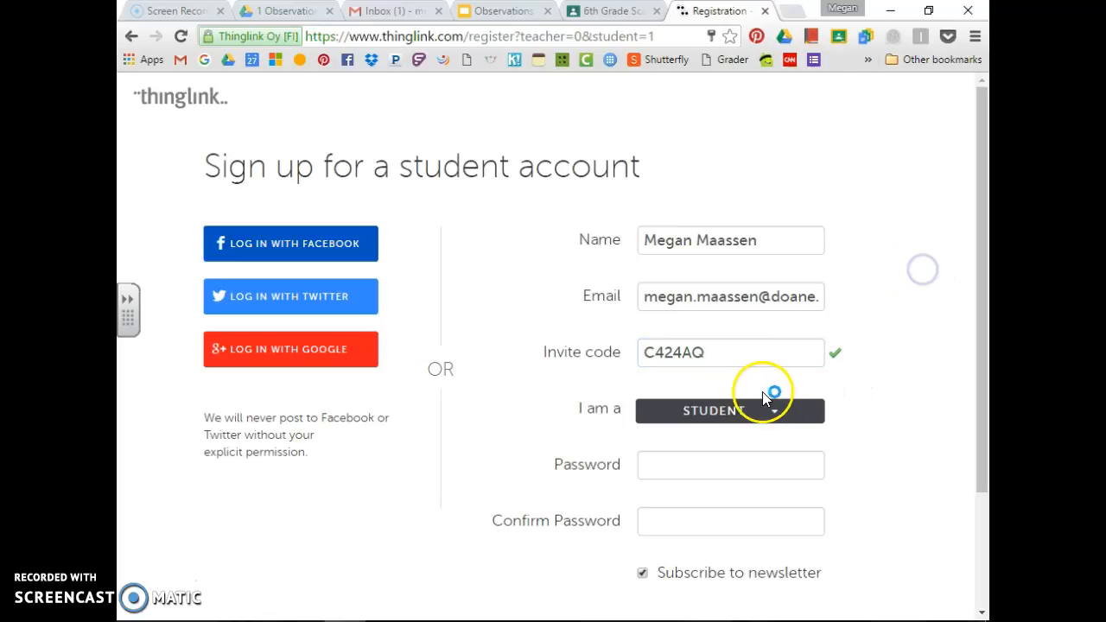
{"action": "left_click", "coordinate": [749, 411]}
{"action": "left_click", "coordinate": [748, 411]}
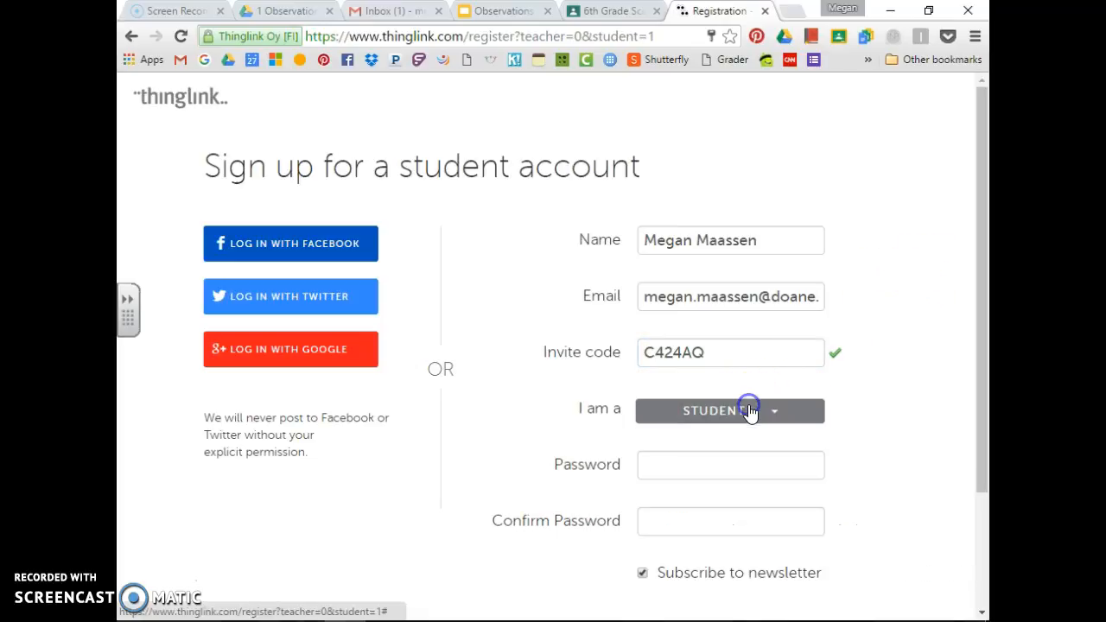
{"action": "left_click", "coordinate": [748, 411]}
{"action": "scroll", "coordinate": [748, 452], "scroll_direction": "down", "scroll_amount": 2}
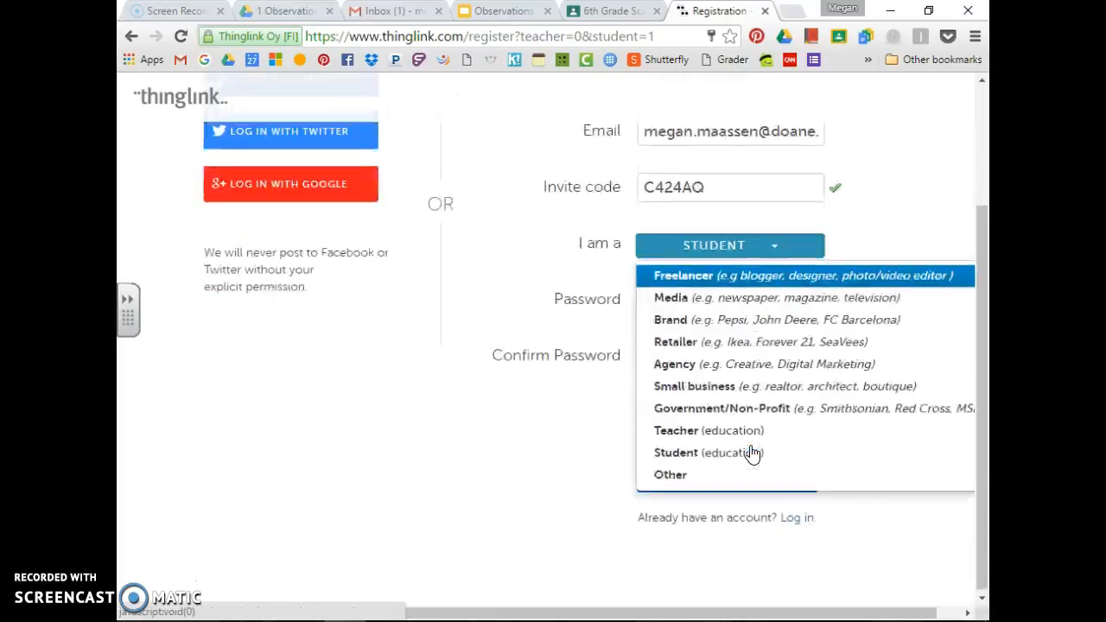
{"action": "left_click", "coordinate": [730, 453]}
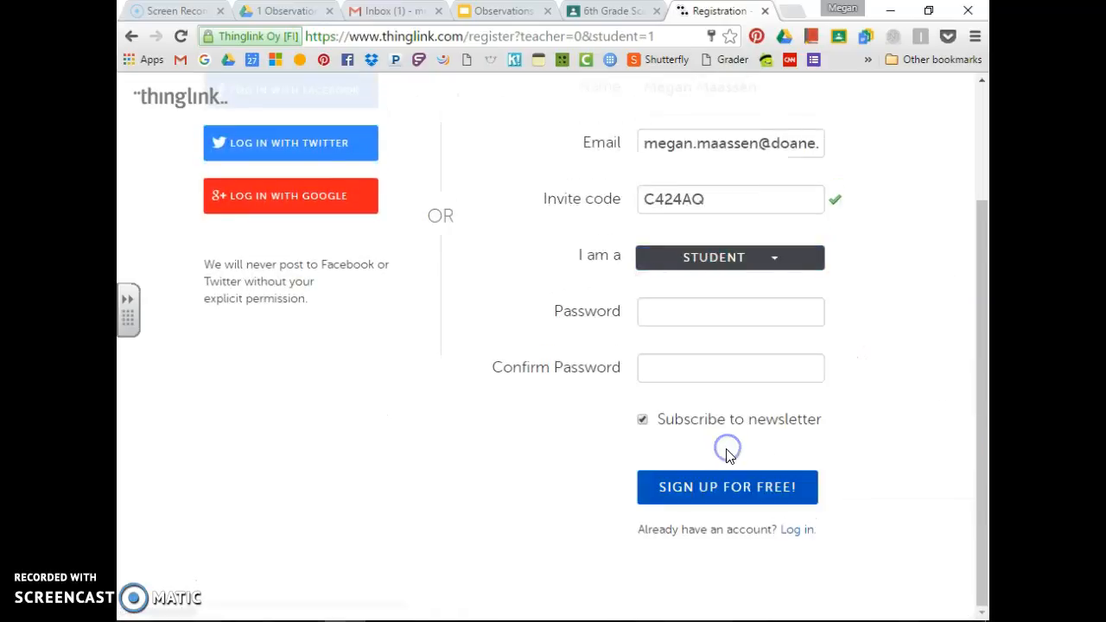
Enter the account password and confirm it
{"action": "left_click", "coordinate": [769, 317]}
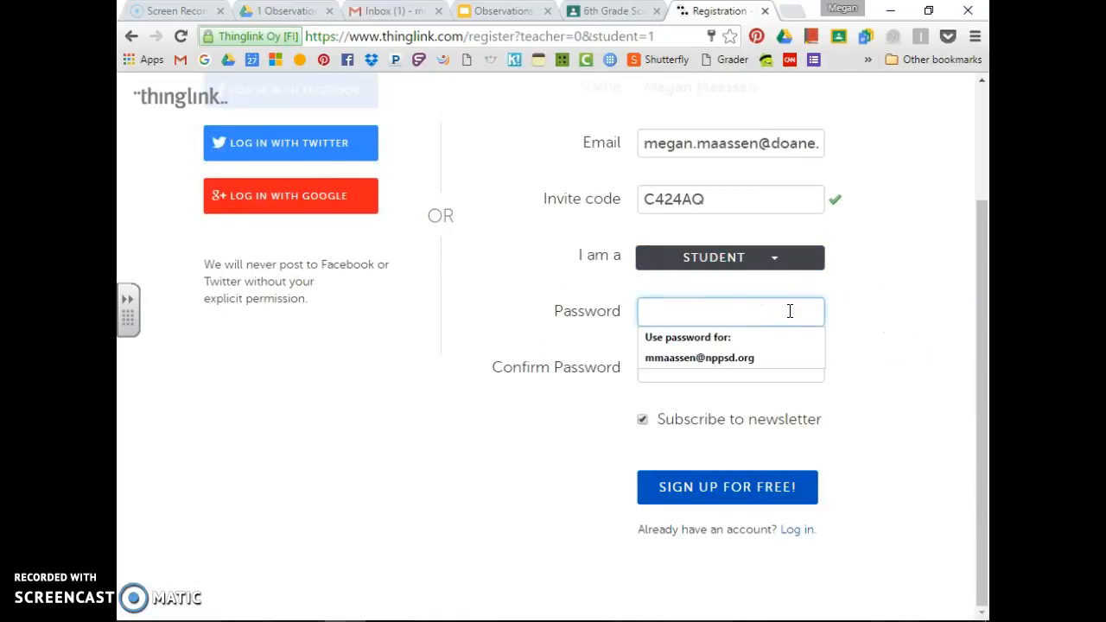
{"action": "type", "text": "•••"}
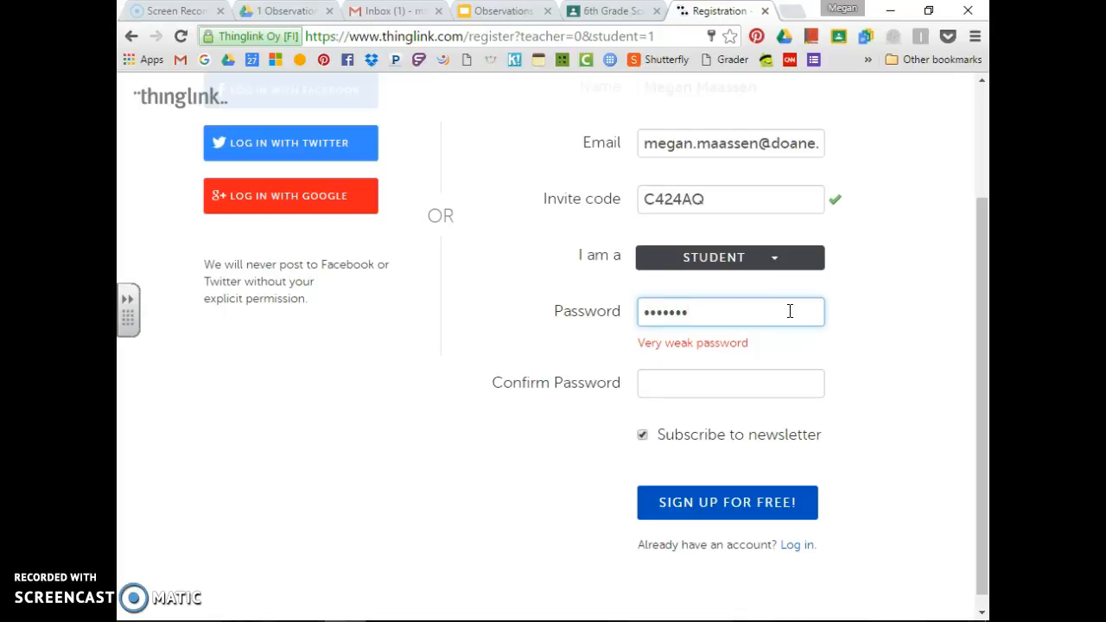
{"action": "type", "text": "••••••••"}
{"action": "left_click", "coordinate": [760, 383]}
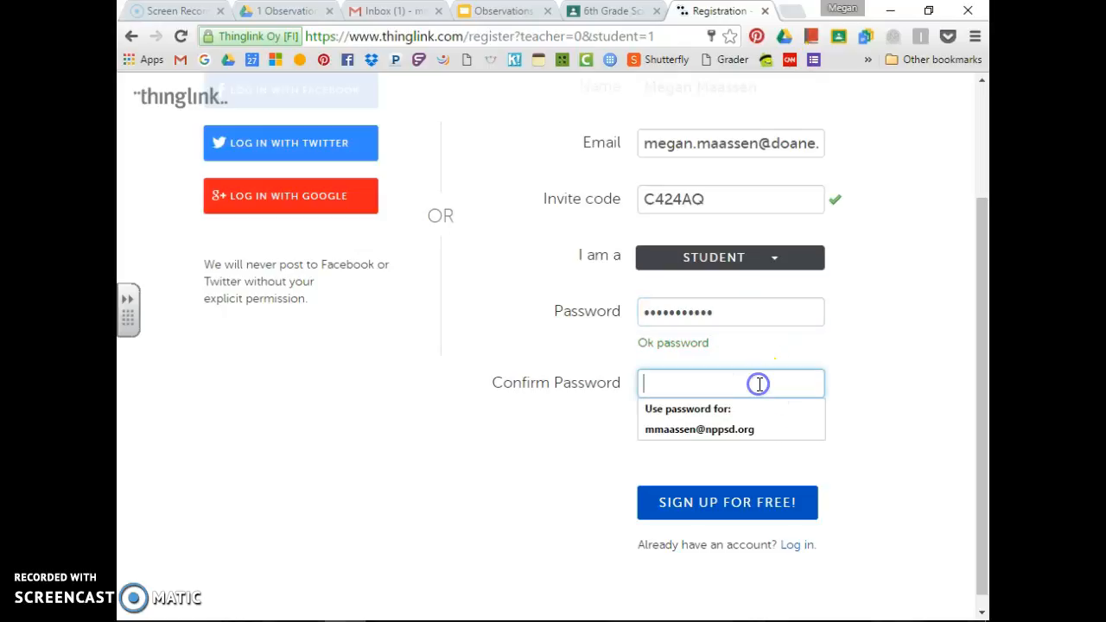
{"action": "type", "text": "••"}
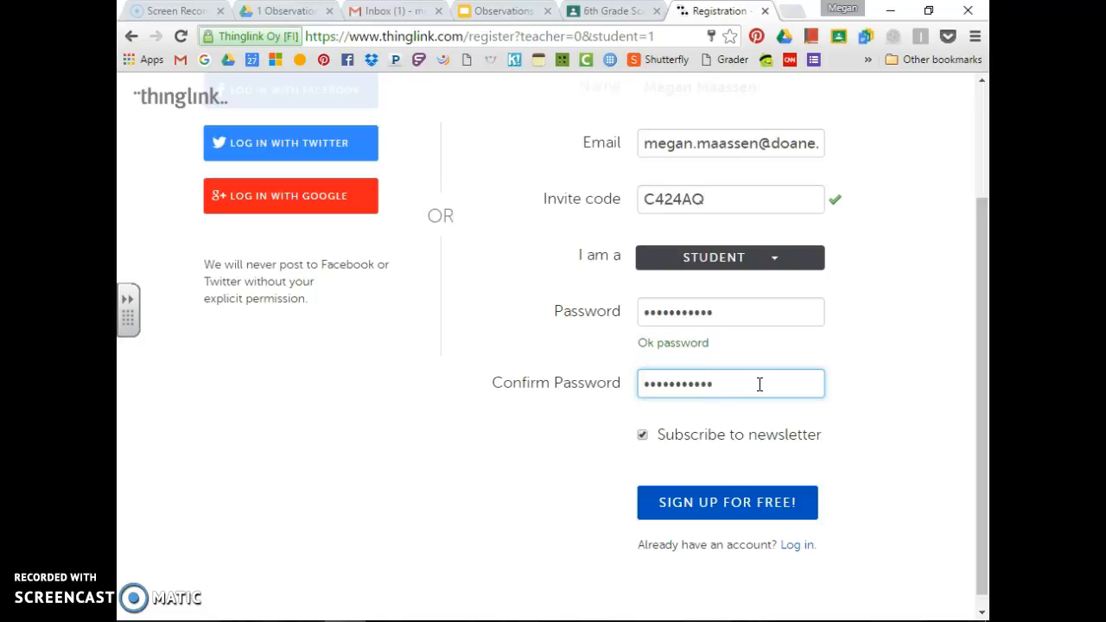
{"action": "left_click", "coordinate": [856, 350]}
{"action": "scroll", "coordinate": [865, 348], "scroll_direction": "up", "scroll_amount": 2}
{"action": "scroll", "coordinate": [869, 354], "scroll_direction": "down", "scroll_amount": 1}
{"action": "left_click", "coordinate": [864, 358]}
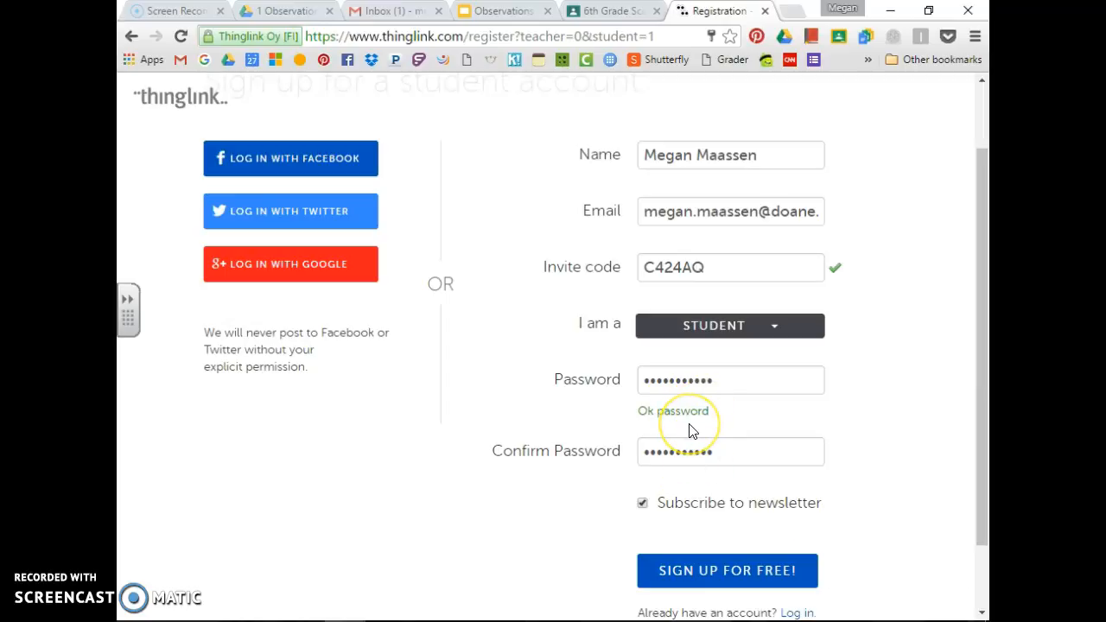
Untick Subscribe to newsletter and submit with SIGN UP FOR FREE!
{"action": "left_click", "coordinate": [643, 504]}
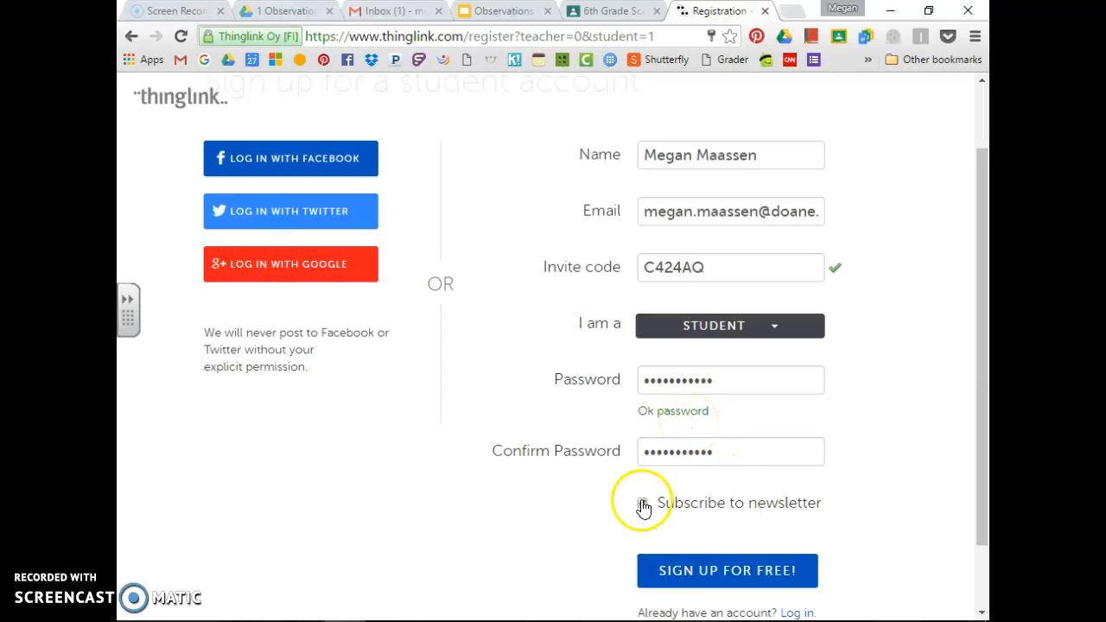
{"action": "left_click", "coordinate": [642, 505]}
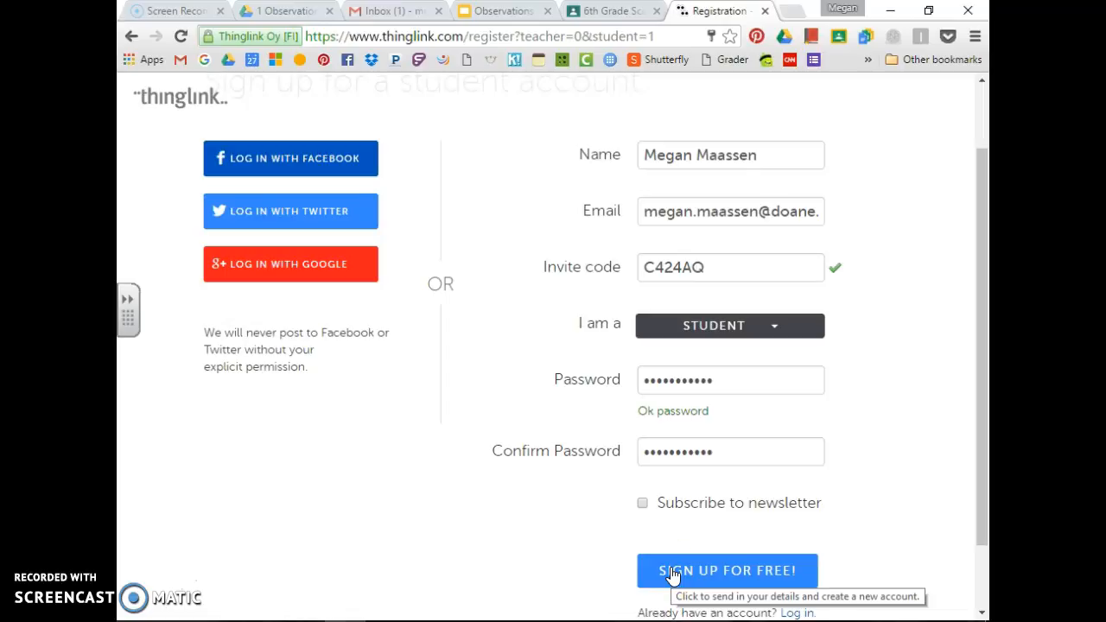
{"action": "left_click", "coordinate": [673, 571]}
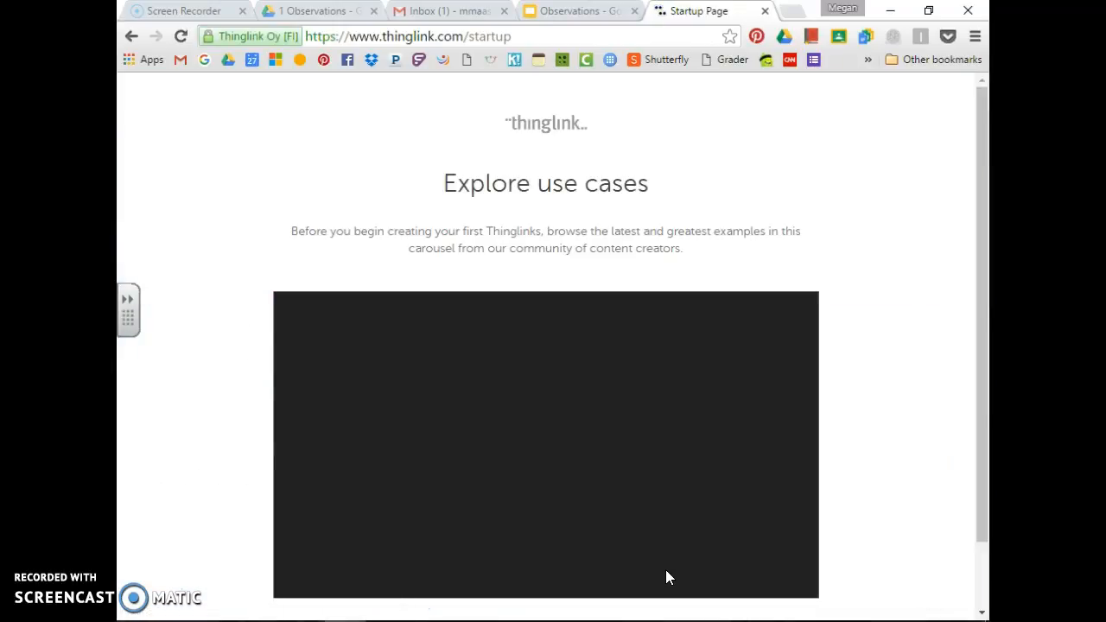
Continue past the startup introduction and pick the tropical sample image to tag
{"action": "scroll", "coordinate": [659, 559], "scroll_direction": "down", "scroll_amount": 2}
{"action": "left_click", "coordinate": [551, 576]}
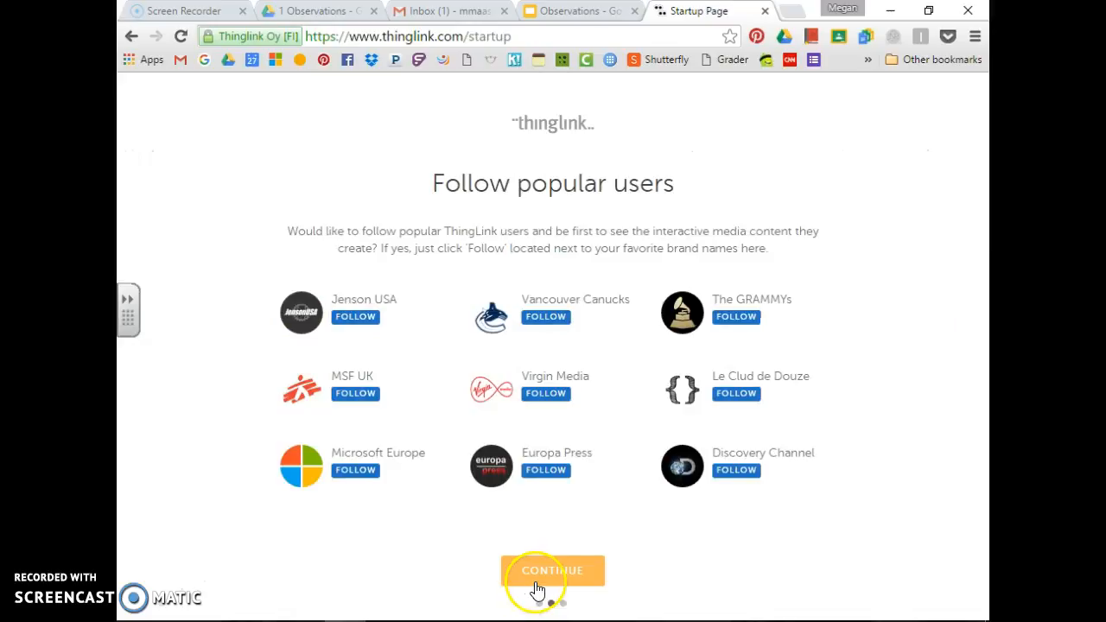
{"action": "left_click", "coordinate": [536, 587]}
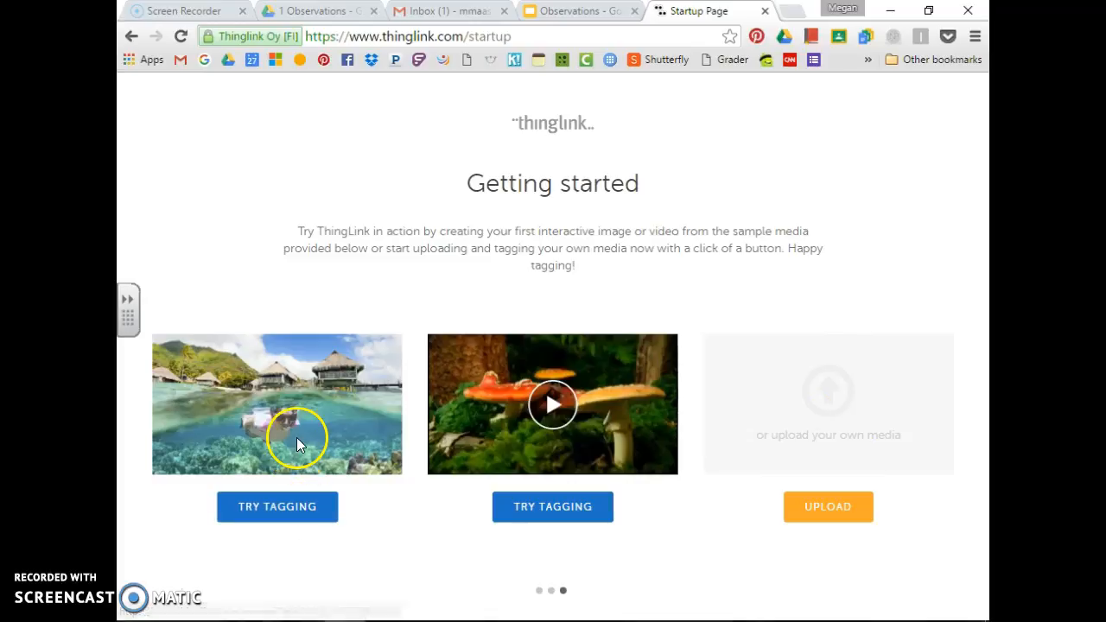
{"action": "left_click", "coordinate": [297, 512]}
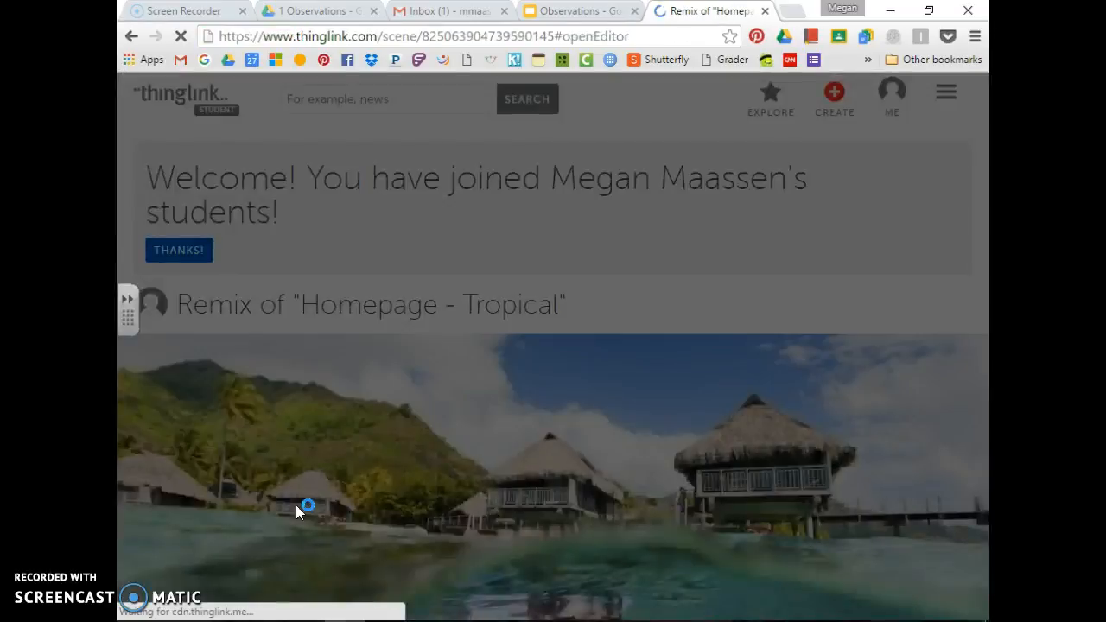
Add a tag on the snorkeler's goggles with the description 'goggles' and save it
{"action": "left_click", "coordinate": [480, 428]}
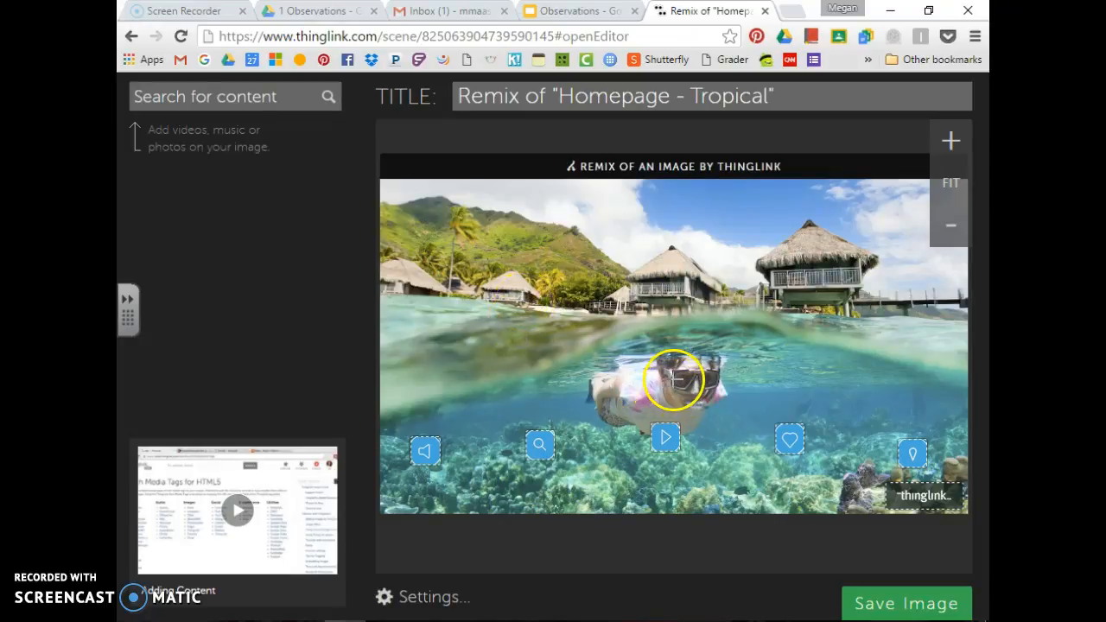
{"action": "left_click", "coordinate": [674, 378]}
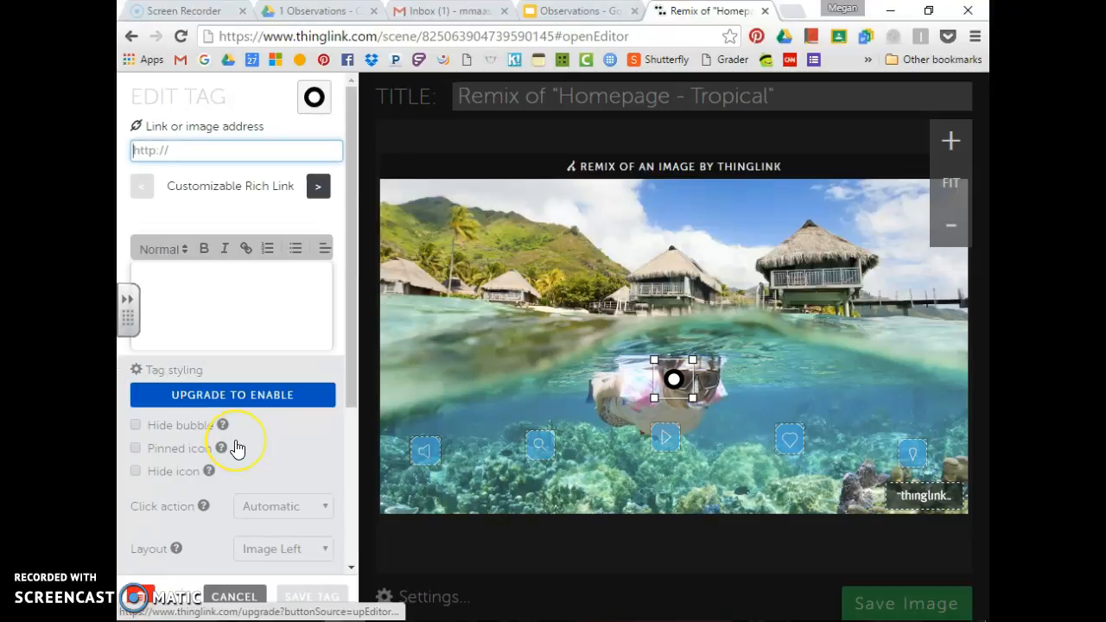
{"action": "left_click", "coordinate": [182, 279]}
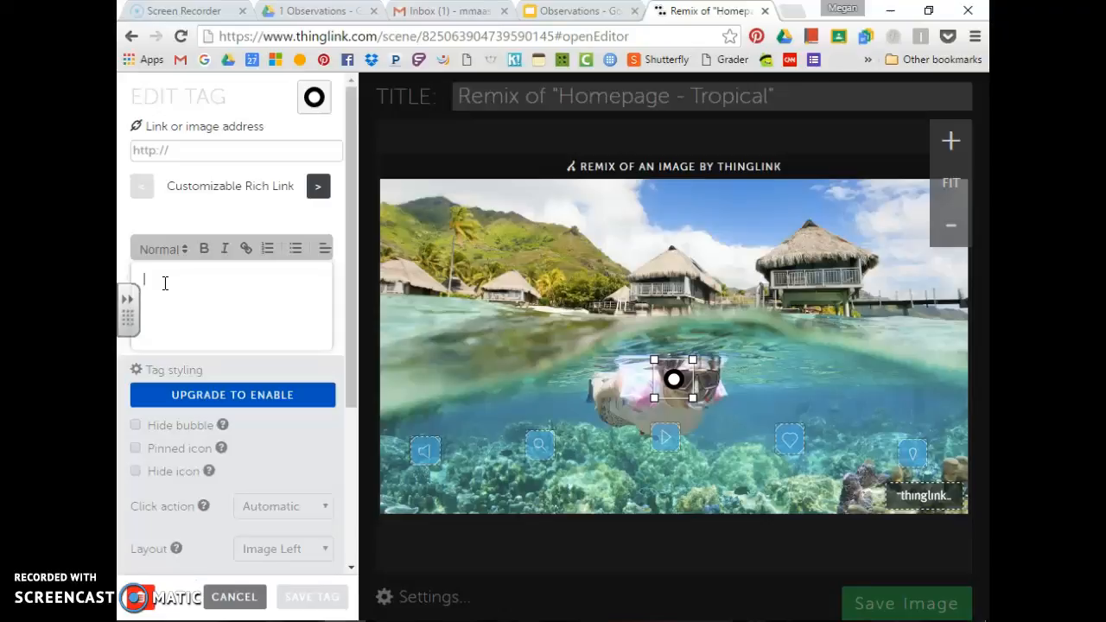
{"action": "type", "text": "goggles"}
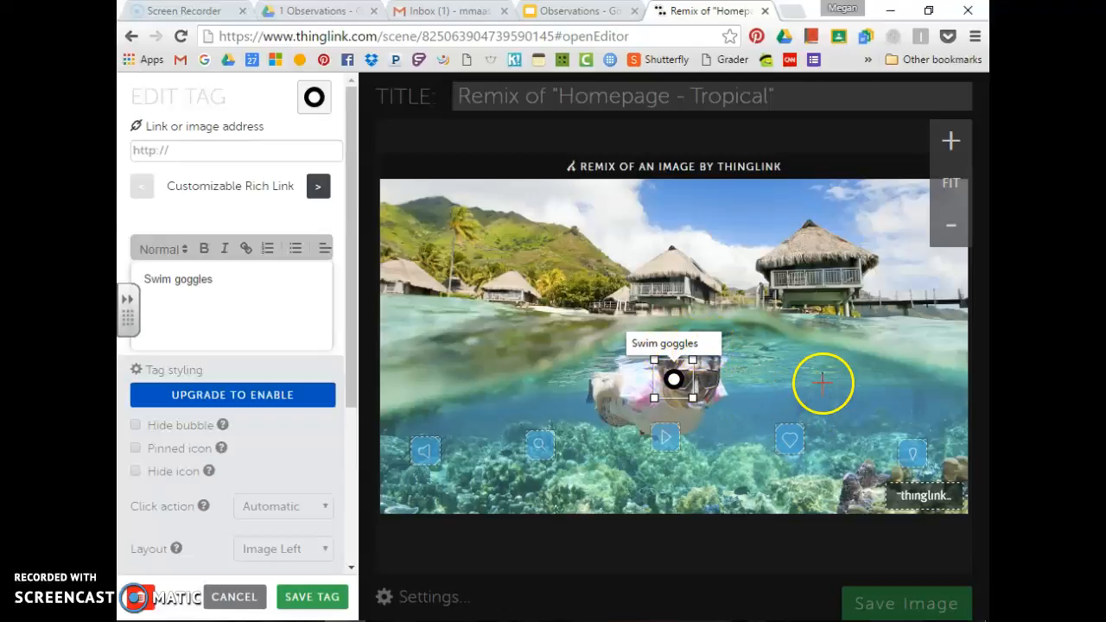
{"action": "left_click_drag", "start_coordinate": [354, 395], "coordinate": [338, 570]}
{"action": "left_click", "coordinate": [316, 596]}
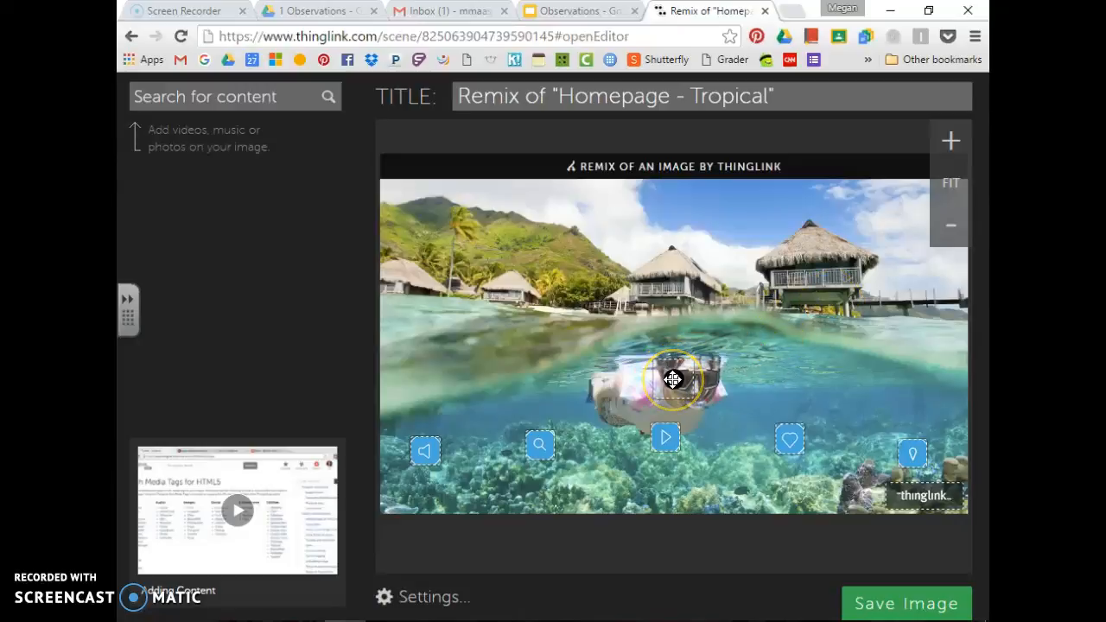
Tag the right-hand hut with the description 'Tiki Hut' and save it
{"action": "left_click", "coordinate": [814, 296]}
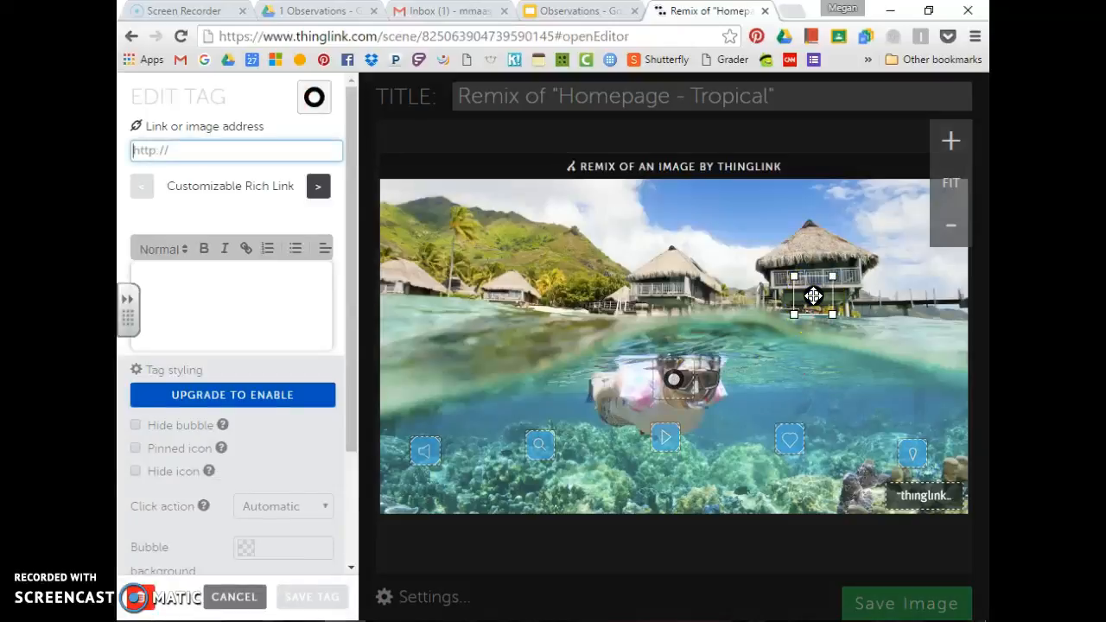
{"action": "left_click", "coordinate": [246, 292]}
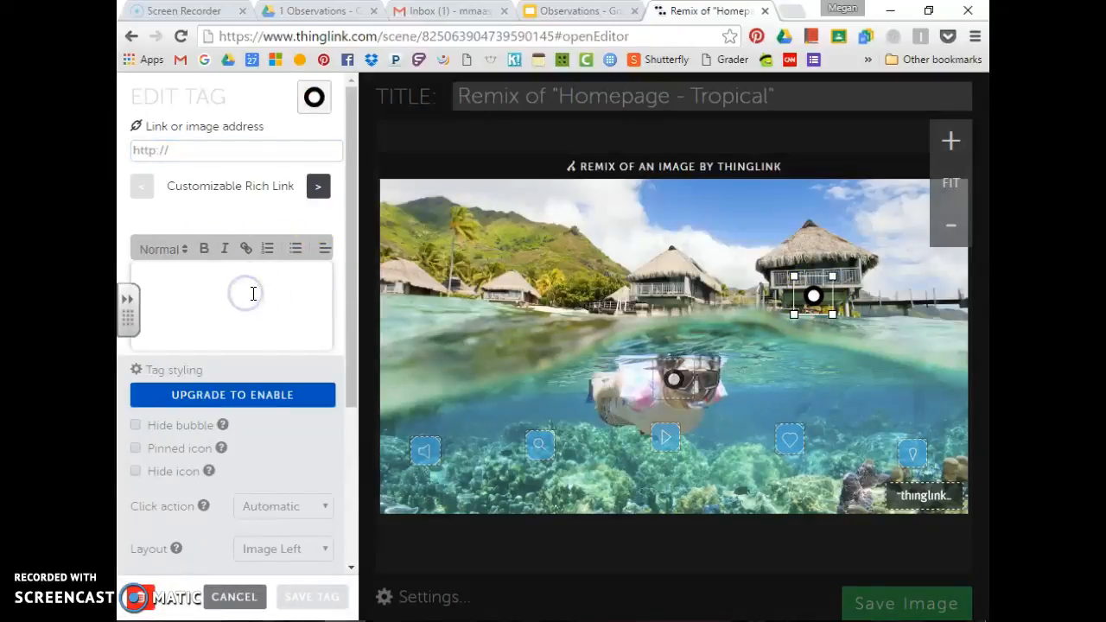
{"action": "type", "text": "Tiki Hut"}
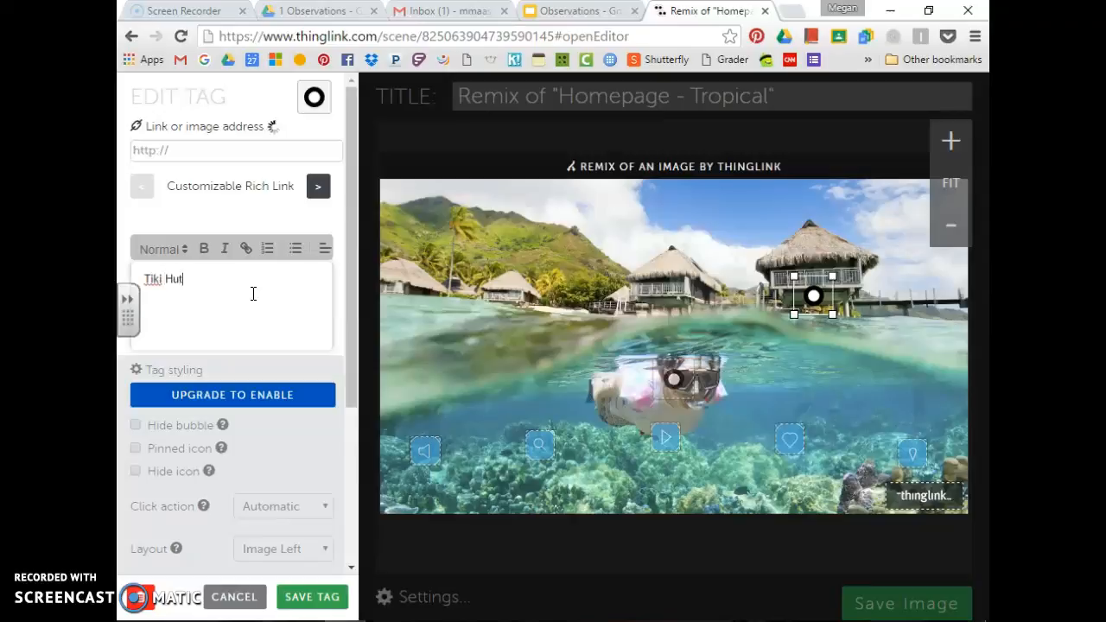
{"action": "left_click", "coordinate": [316, 324]}
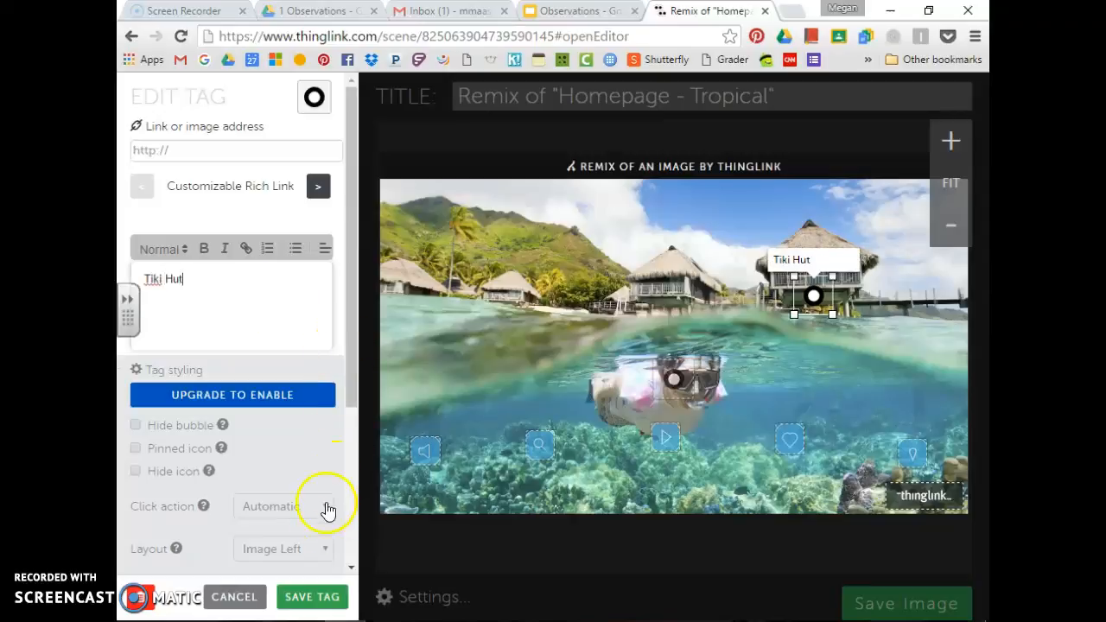
{"action": "left_click", "coordinate": [313, 594]}
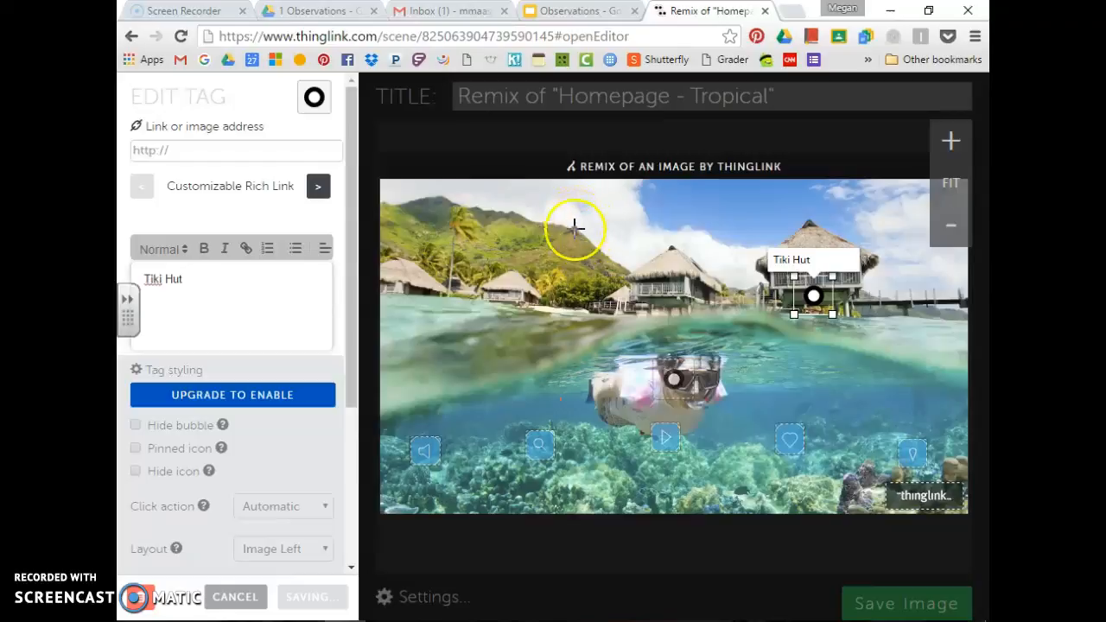
Tag the sky with the description 'Clouds' and save it
{"action": "left_click", "coordinate": [613, 219]}
{"action": "left_click", "coordinate": [256, 286]}
{"action": "type", "text": "Clouds"}
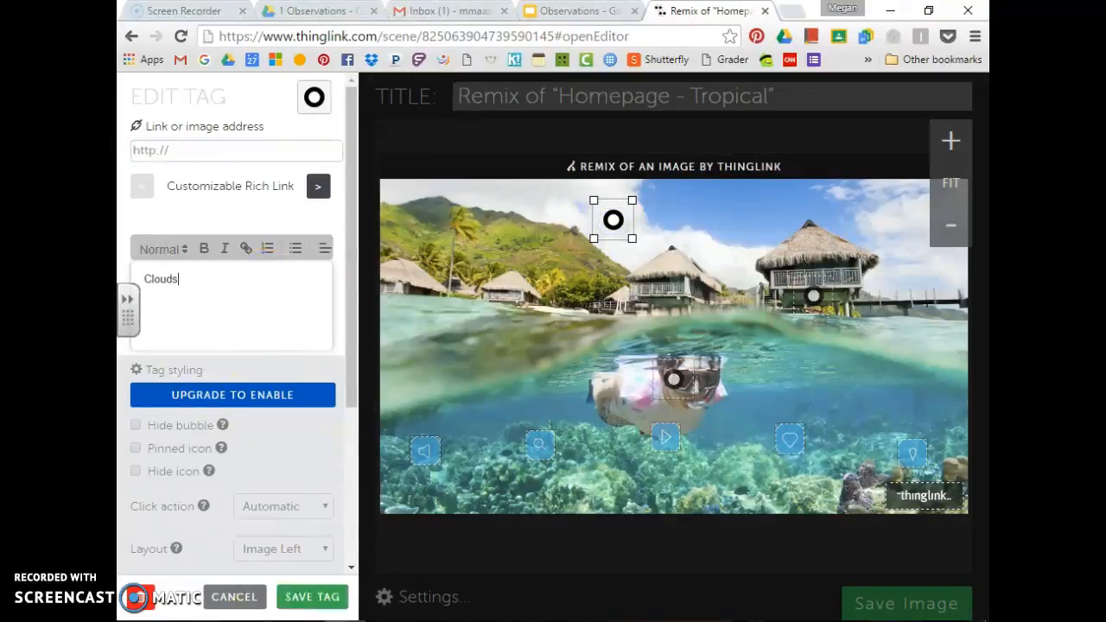
{"action": "left_click", "coordinate": [305, 598]}
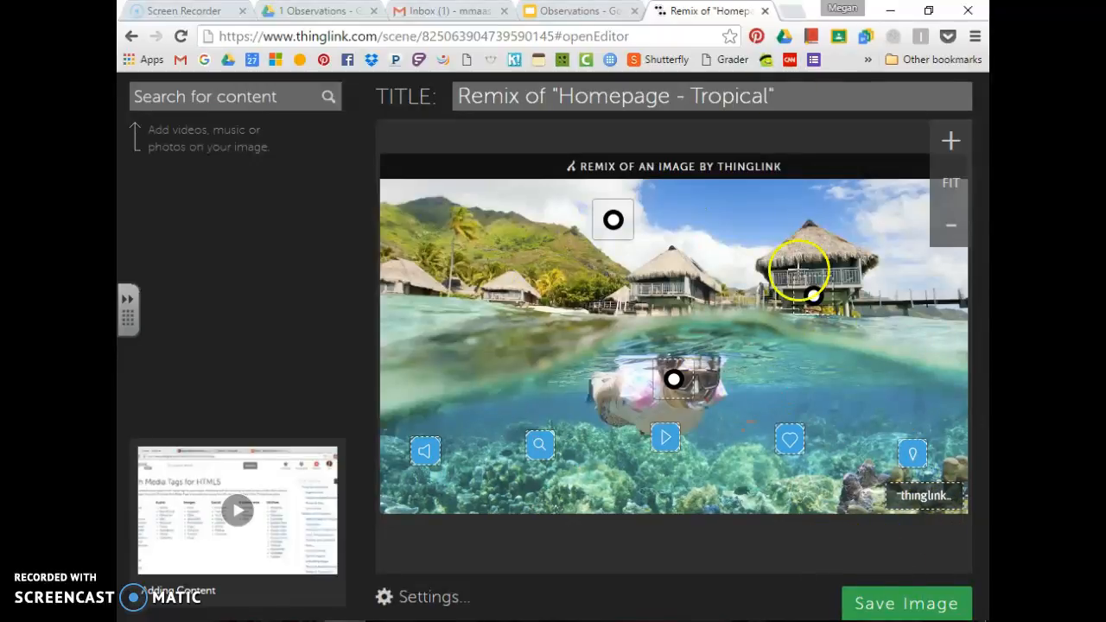
{"action": "left_click", "coordinate": [619, 100]}
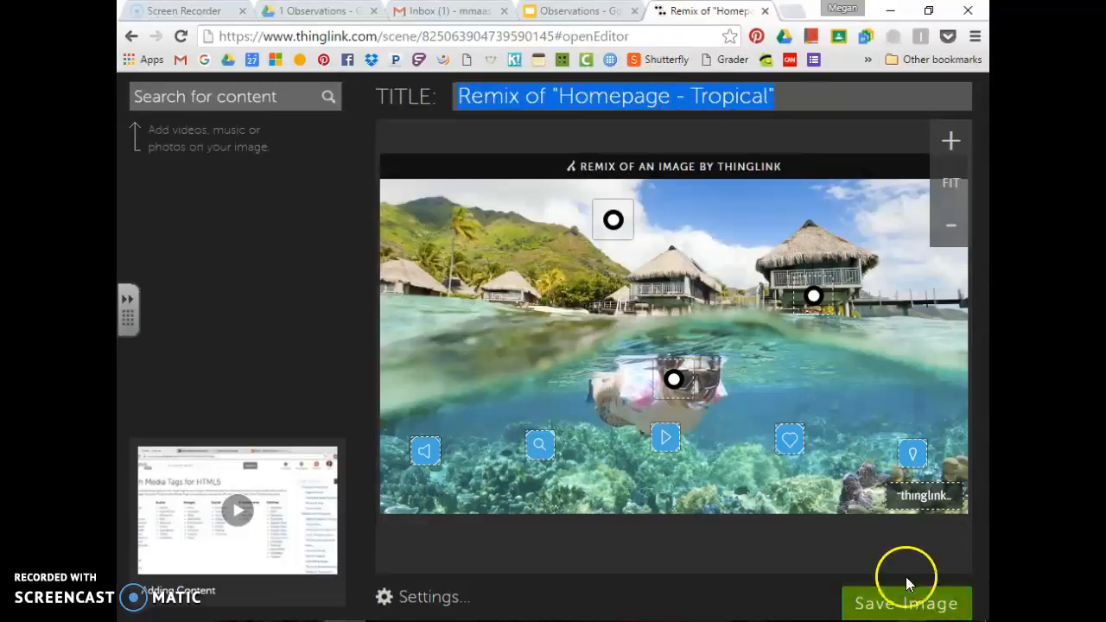
Save the tagged 'Remix of Homepage - Tropical' image with the green Save Image button
{"action": "left_click", "coordinate": [916, 606]}
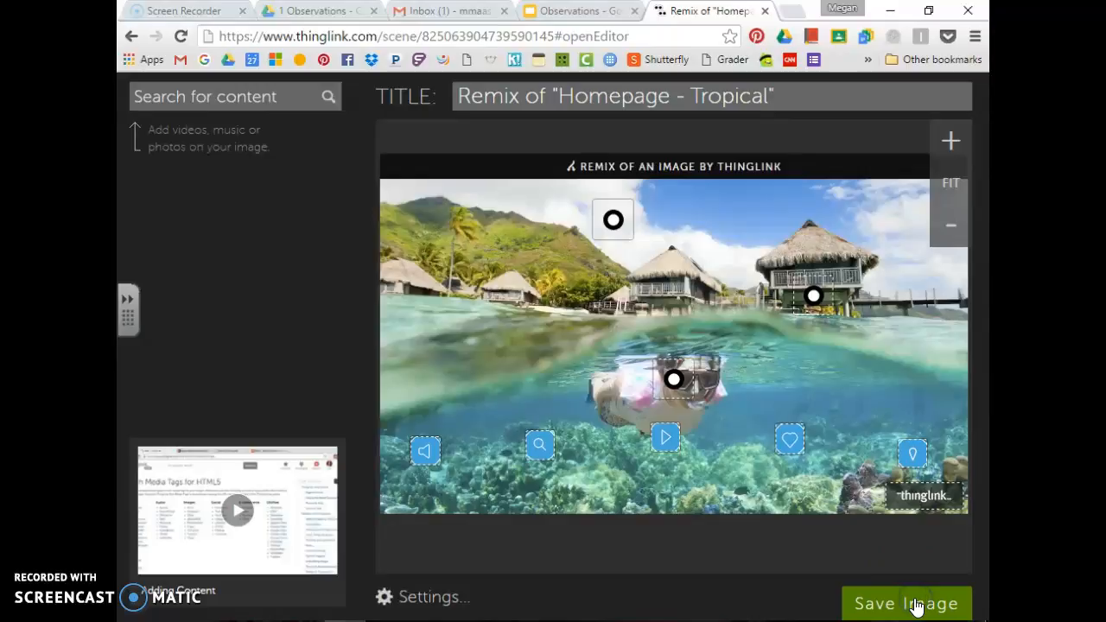
{"action": "left_click", "coordinate": [906, 605]}
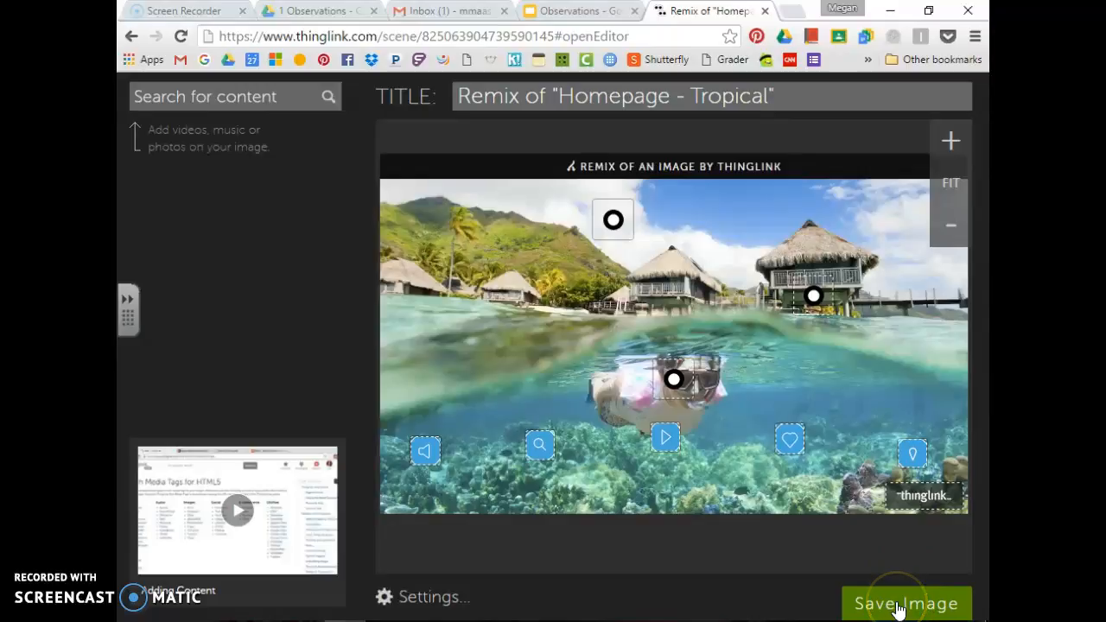
{"action": "left_click", "coordinate": [885, 605]}
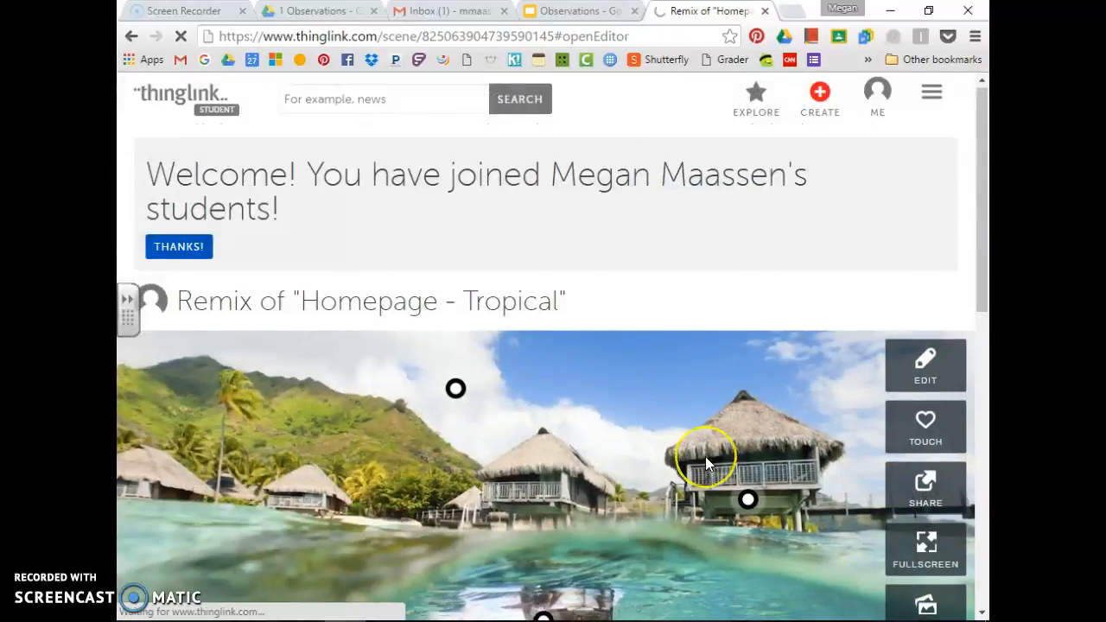
{"action": "scroll", "coordinate": [705, 457], "scroll_direction": "down", "scroll_amount": 1}
{"action": "scroll", "coordinate": [705, 457], "scroll_direction": "down", "scroll_amount": 1}
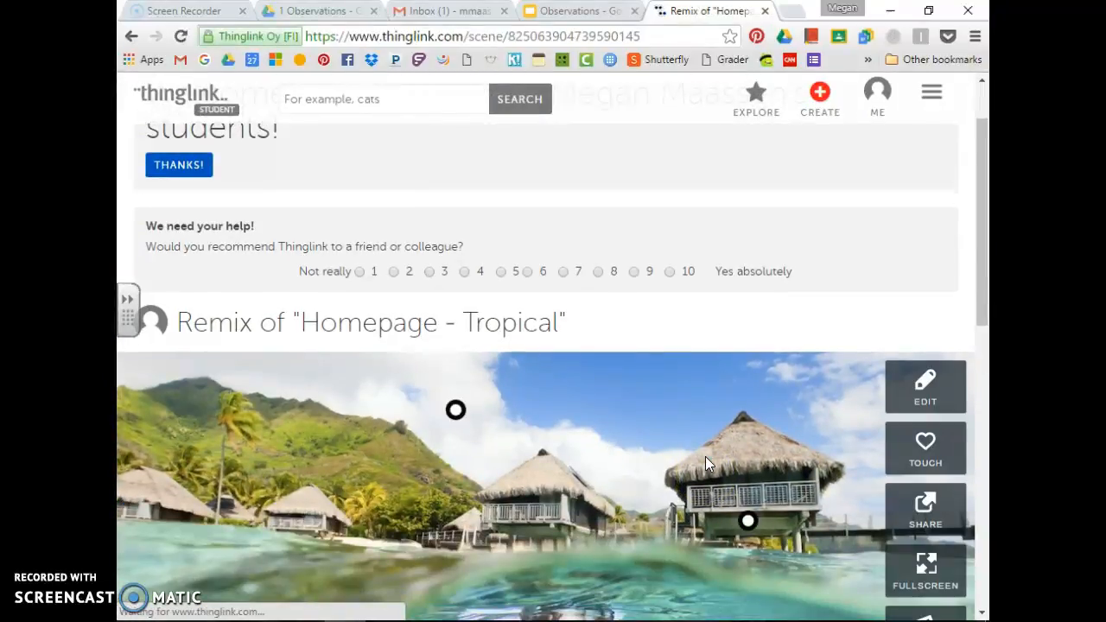
{"action": "scroll", "coordinate": [705, 458], "scroll_direction": "down", "scroll_amount": 3}
{"action": "mouse_move", "coordinate": [700, 471]}
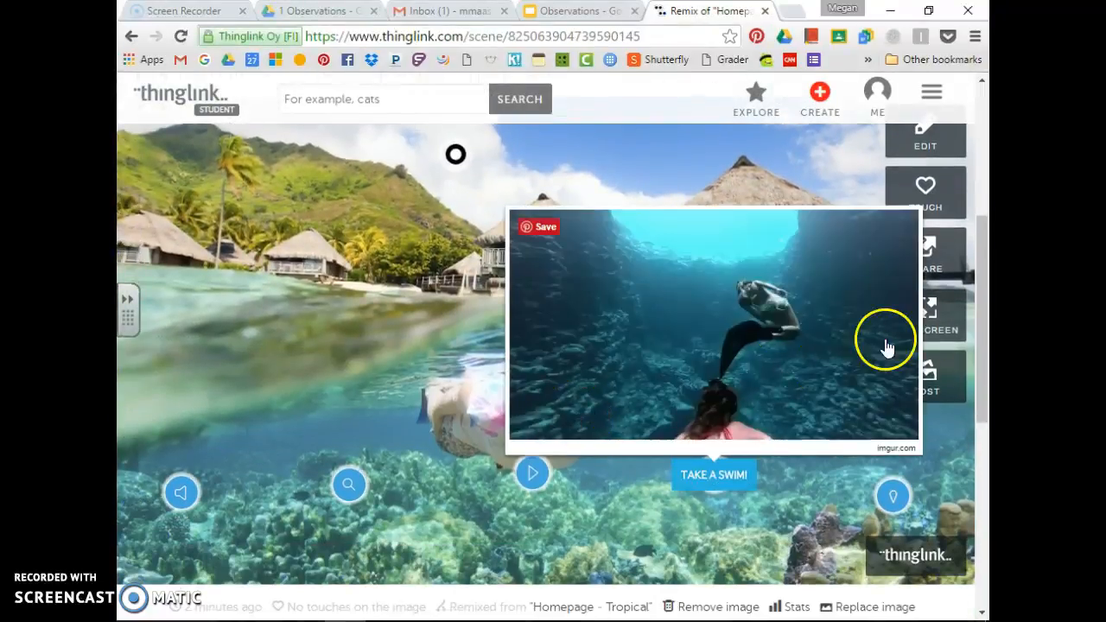
{"action": "mouse_move", "coordinate": [548, 497]}
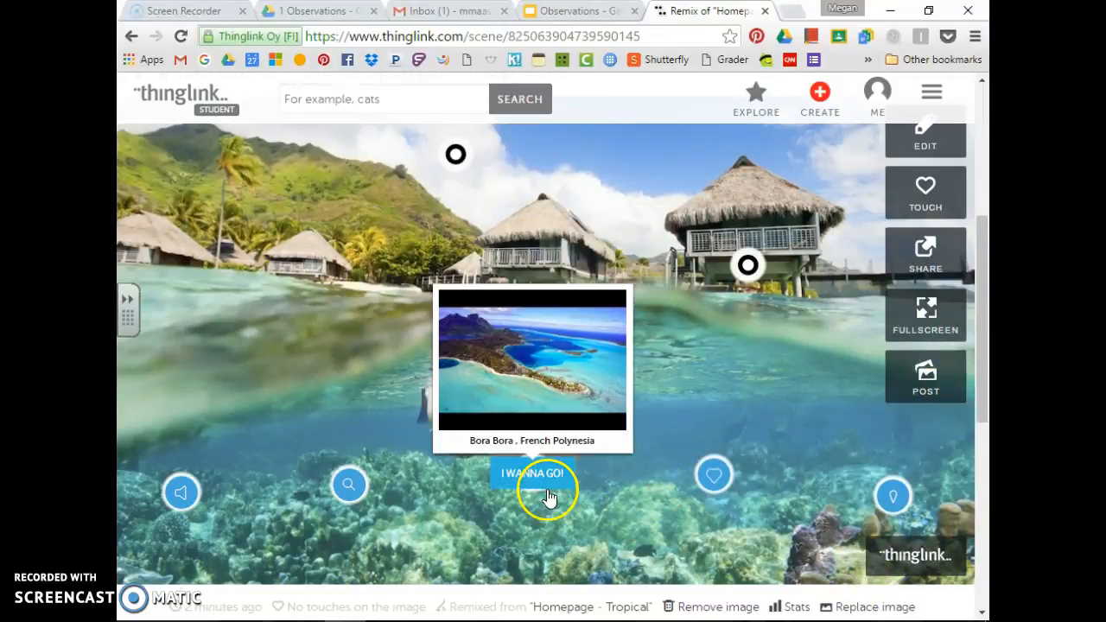
{"action": "mouse_move", "coordinate": [370, 478]}
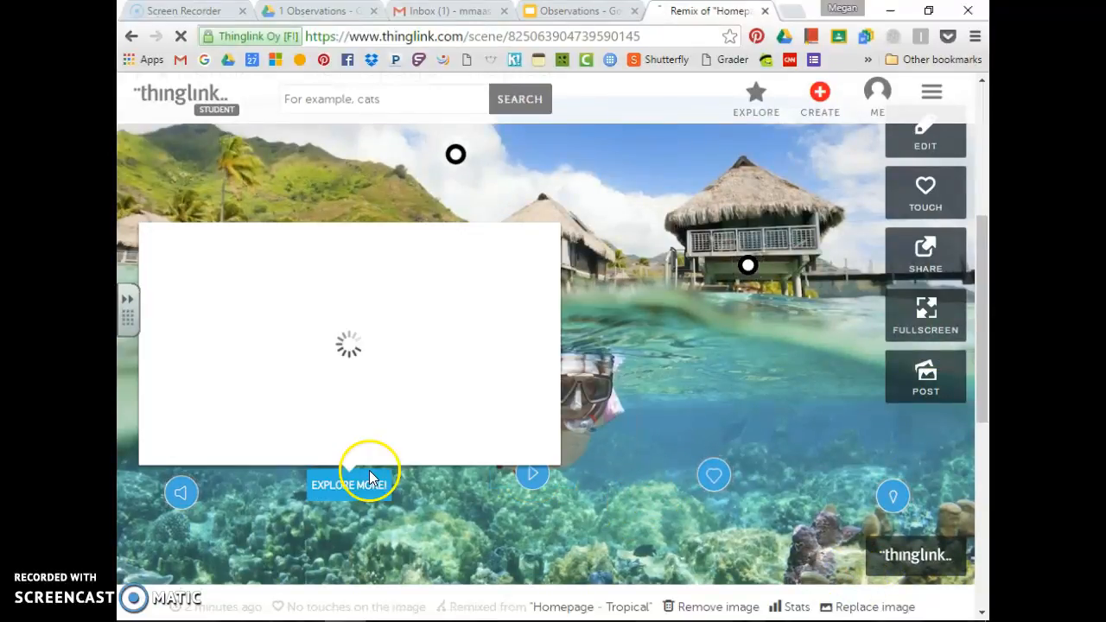
{"action": "mouse_move", "coordinate": [190, 493]}
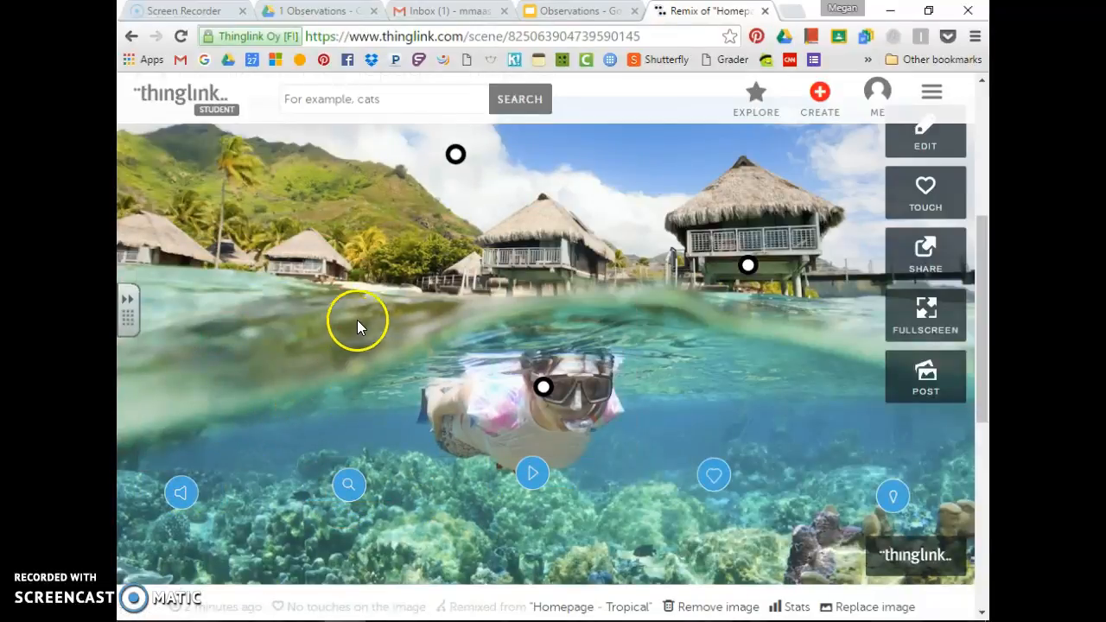
{"action": "mouse_move", "coordinate": [446, 161]}
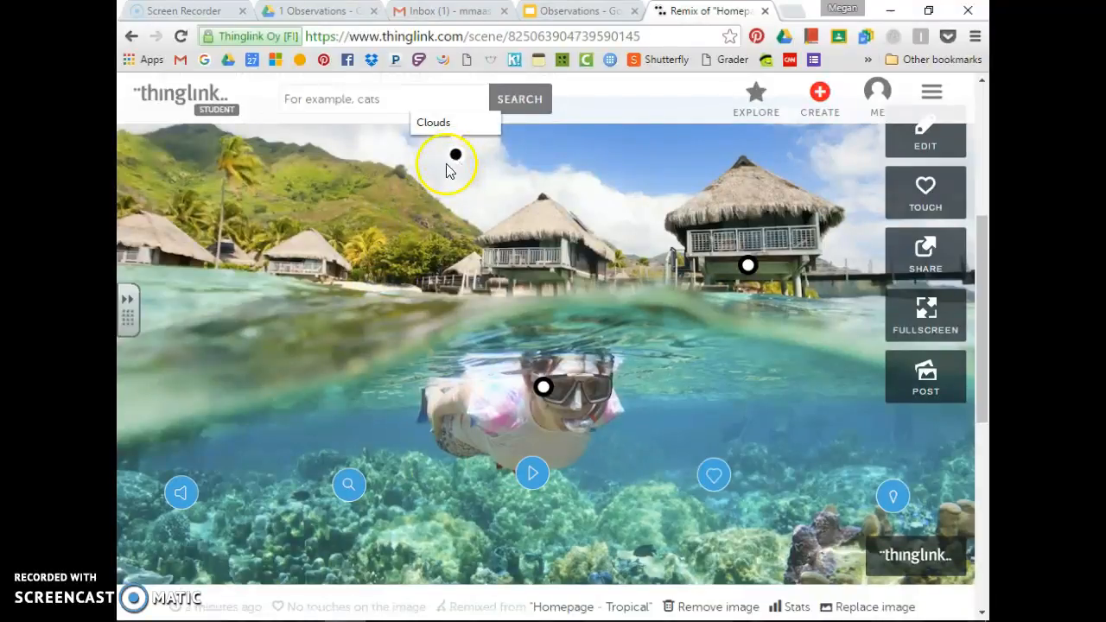
{"action": "mouse_move", "coordinate": [536, 399]}
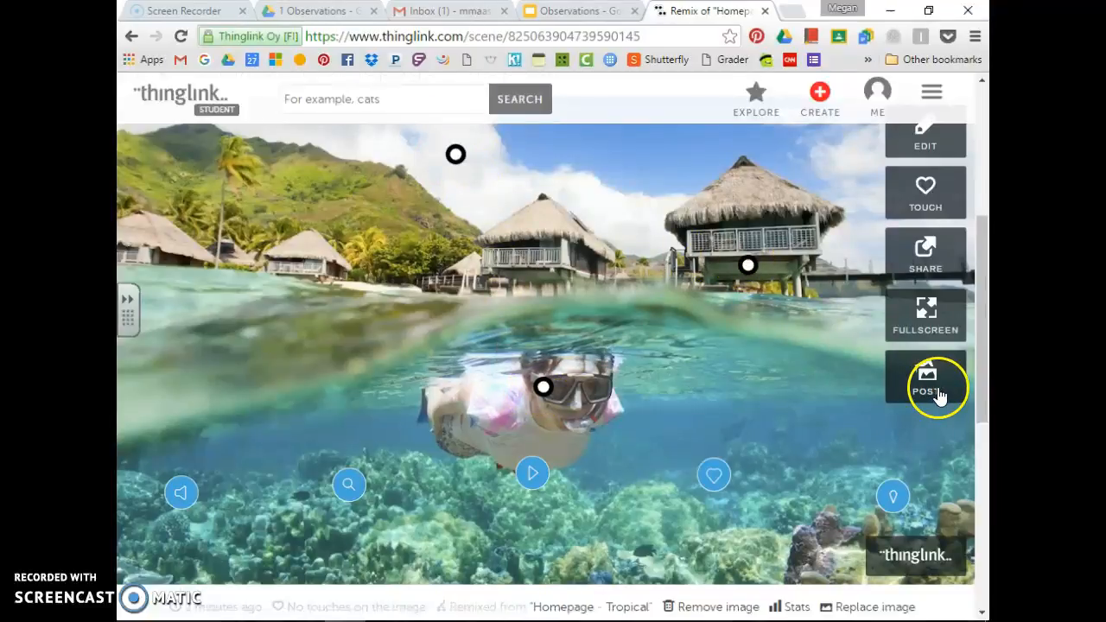
{"action": "scroll", "coordinate": [939, 395], "scroll_direction": "up", "scroll_amount": 1}
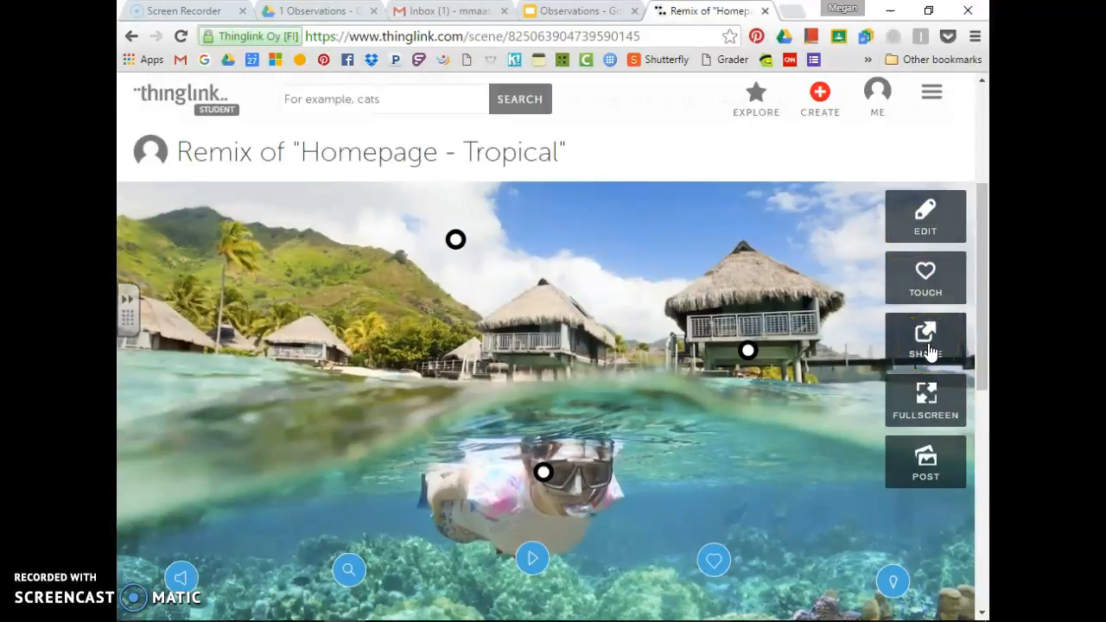
{"action": "scroll", "coordinate": [941, 452], "scroll_direction": "down", "scroll_amount": 10}
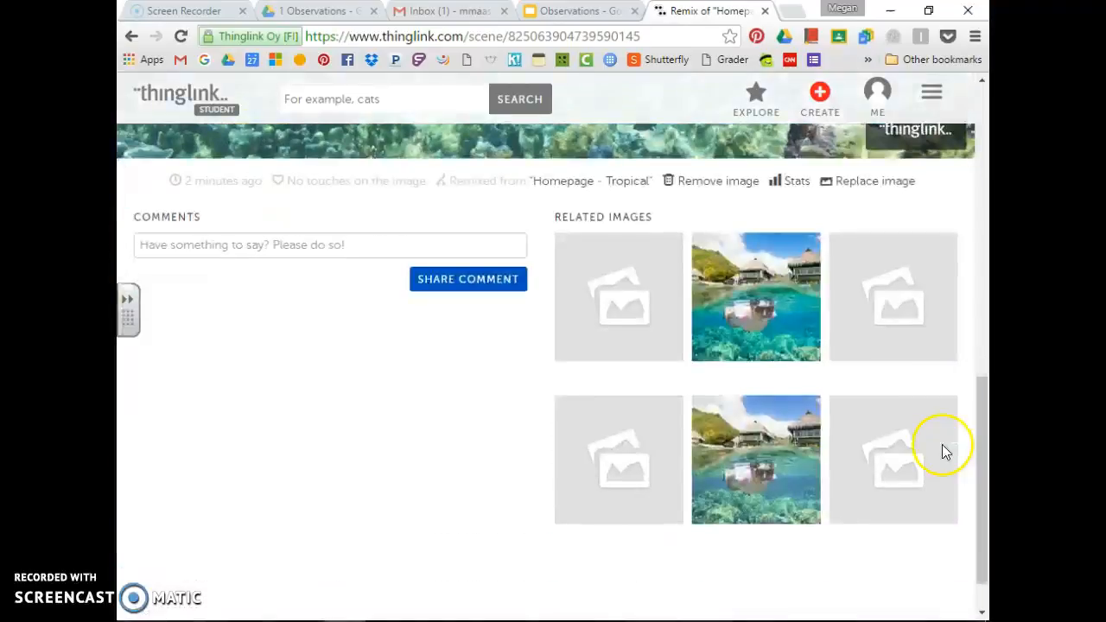
{"action": "scroll", "coordinate": [941, 452], "scroll_direction": "up", "scroll_amount": 10}
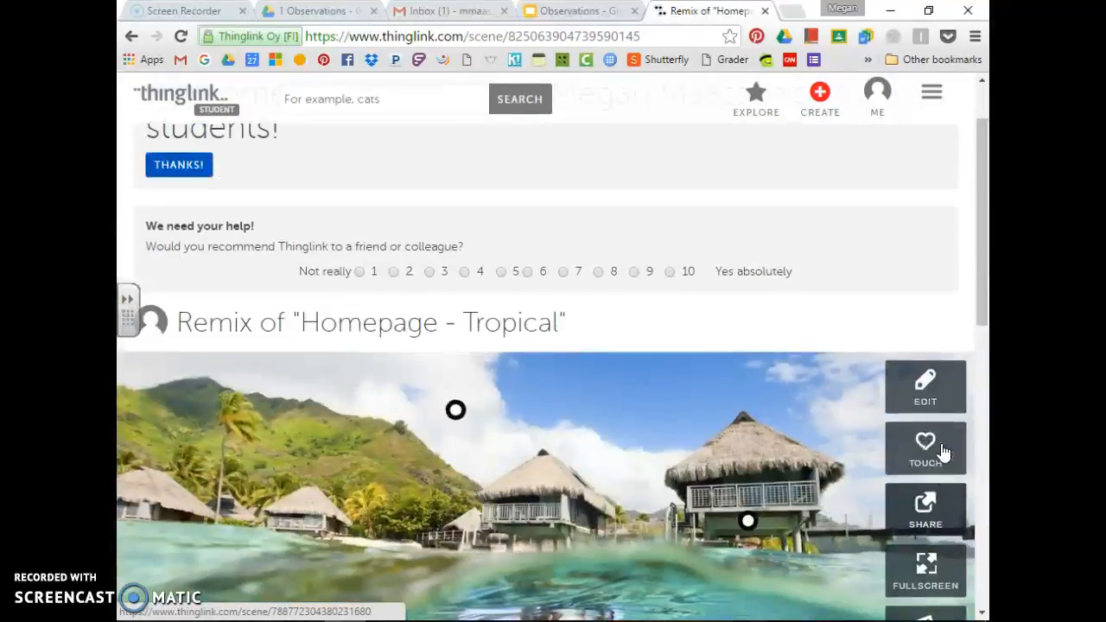
Start a new ThingLink from CREATE using Upload from hard-drive
{"action": "left_click", "coordinate": [820, 111]}
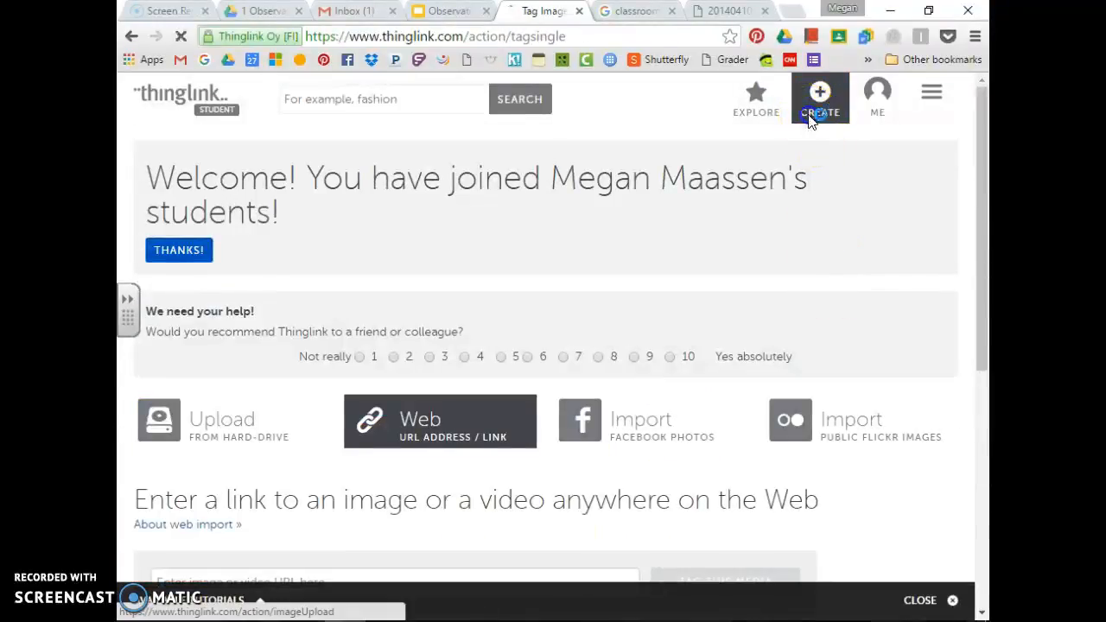
{"action": "left_click", "coordinate": [201, 409]}
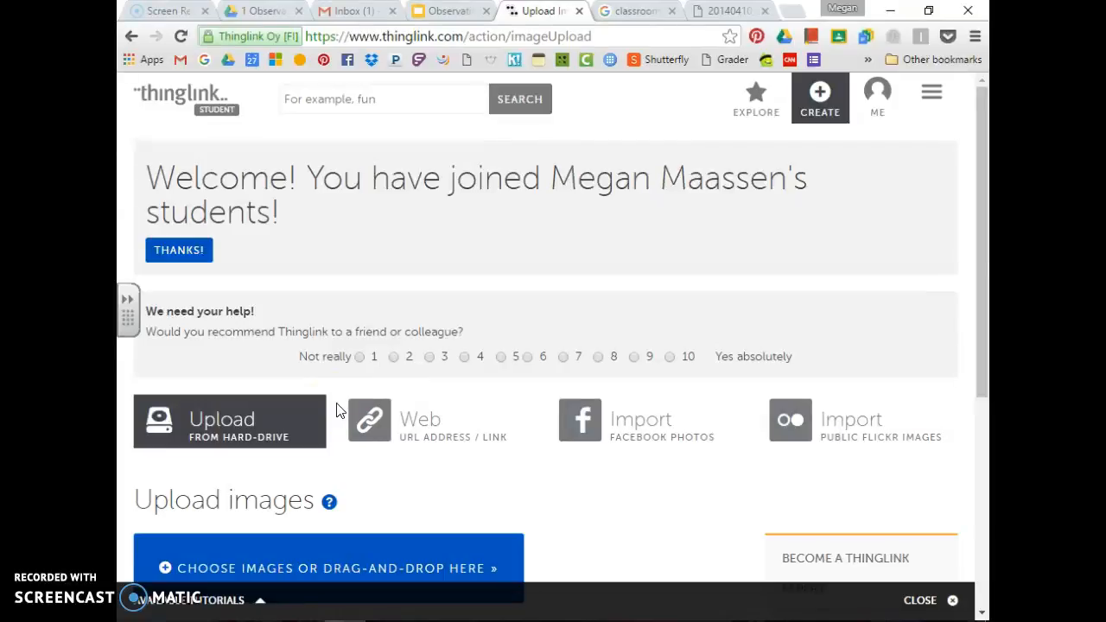
Save the full-size classroom photo to Downloads as 20140410_pkyonge_02_cropped_01_web_01_1001x426.jpg
{"action": "left_click", "coordinate": [635, 17]}
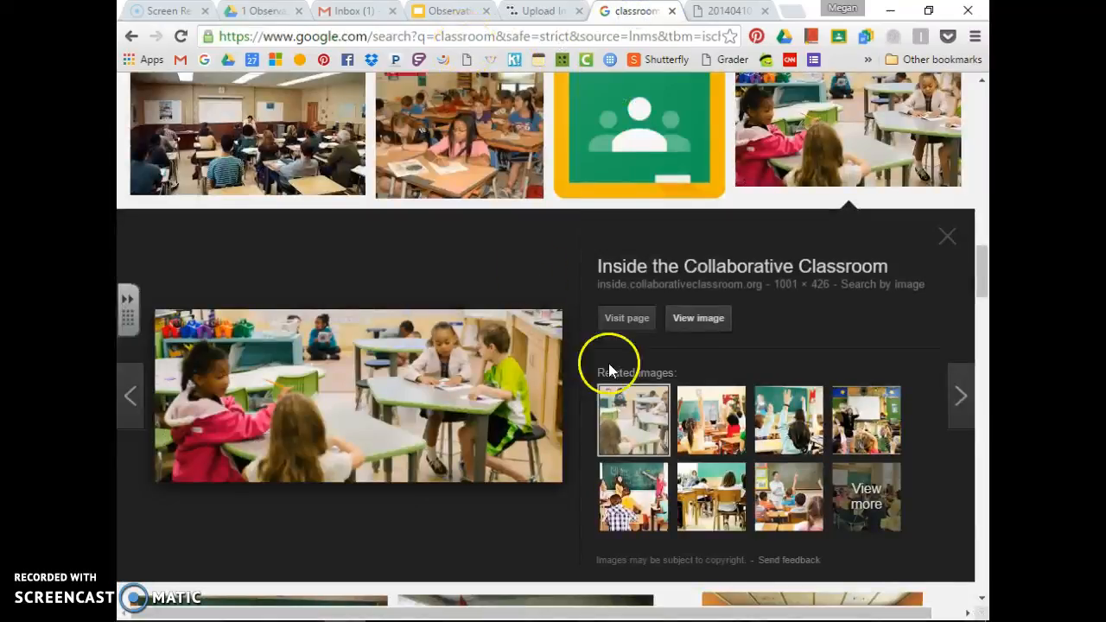
{"action": "left_click", "coordinate": [714, 12]}
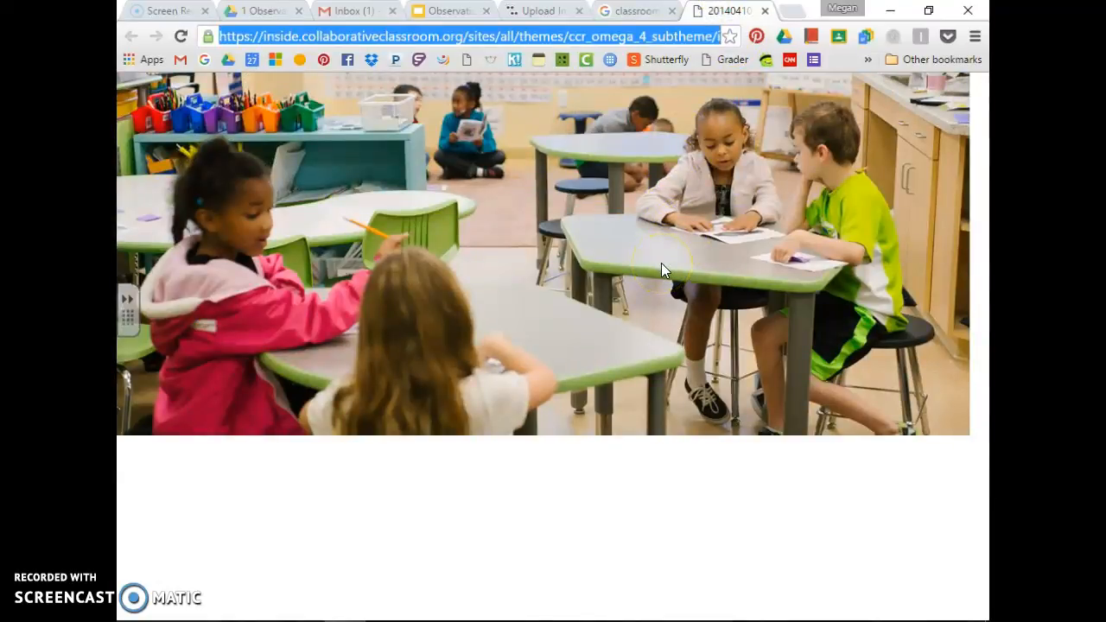
{"action": "right_click", "coordinate": [662, 264]}
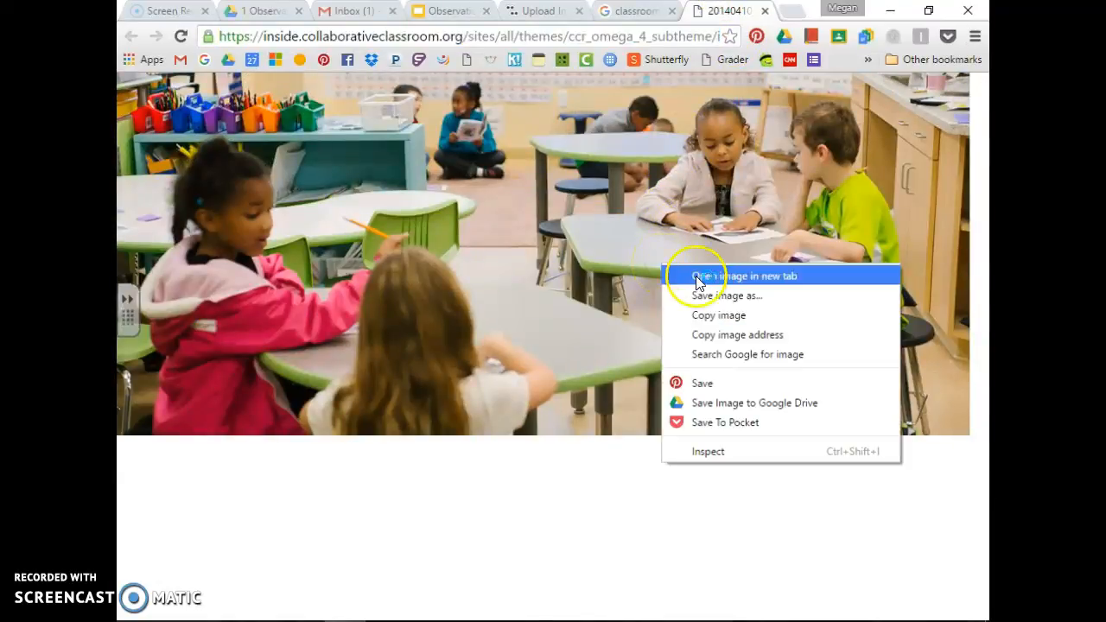
{"action": "left_click", "coordinate": [772, 296]}
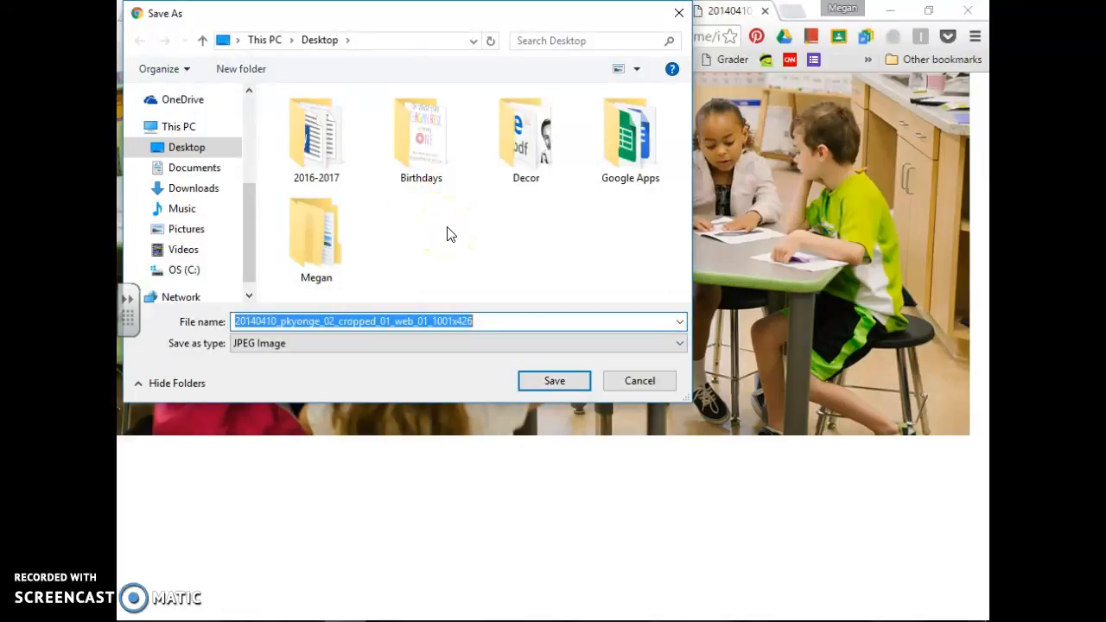
{"action": "left_click", "coordinate": [210, 201]}
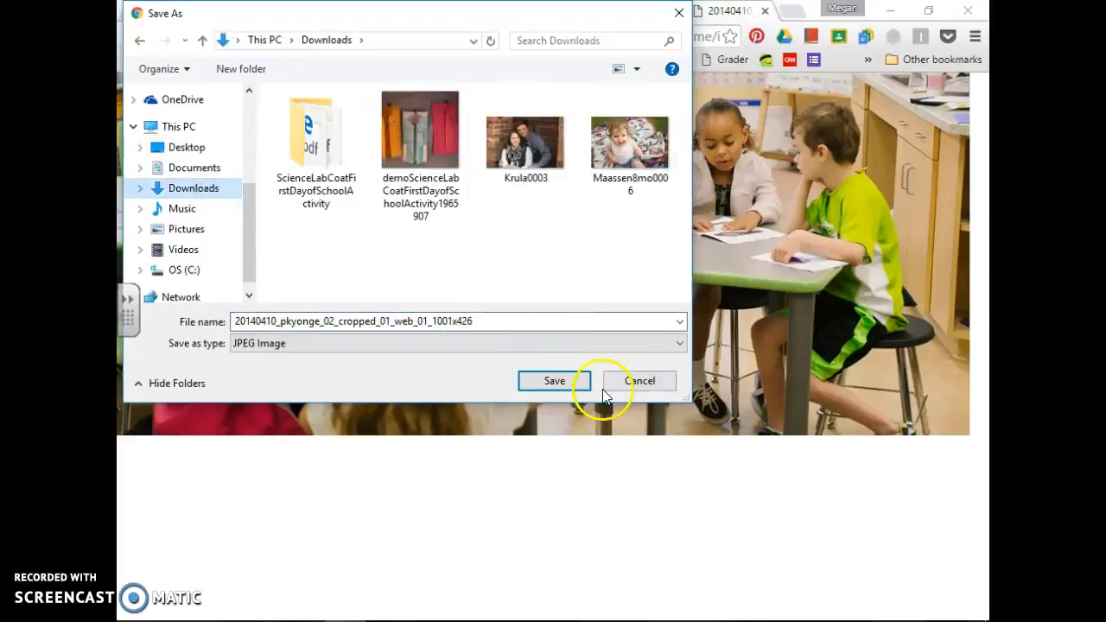
{"action": "left_click", "coordinate": [555, 382]}
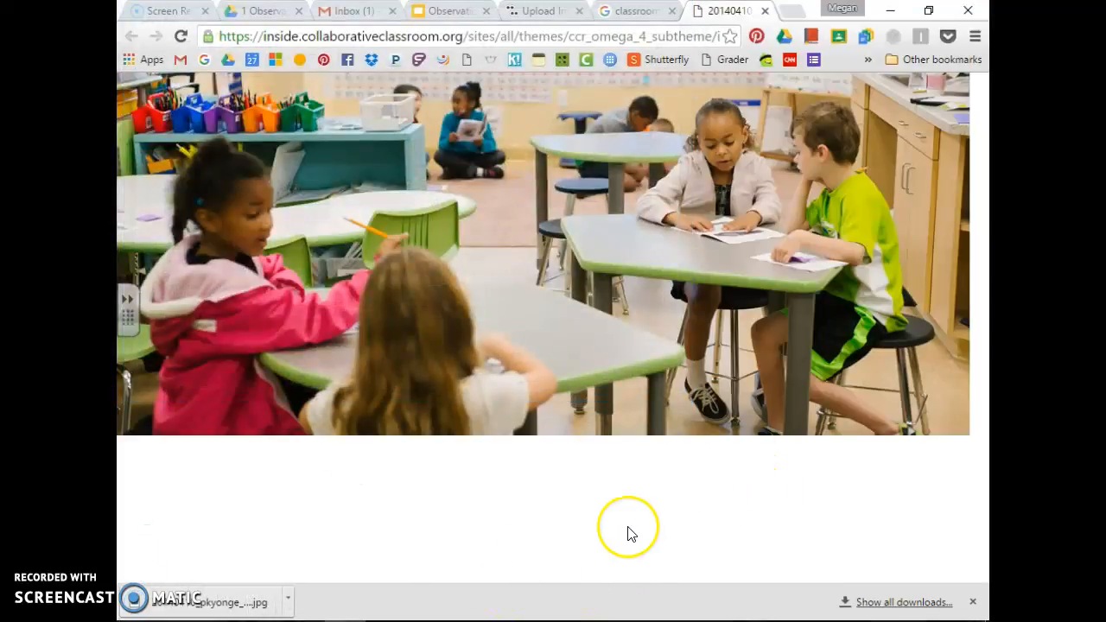
Upload the pkyonge classroom photo from Downloads into ThingLink, opening it as 'My Interactive Image'
{"action": "left_click", "coordinate": [524, 10]}
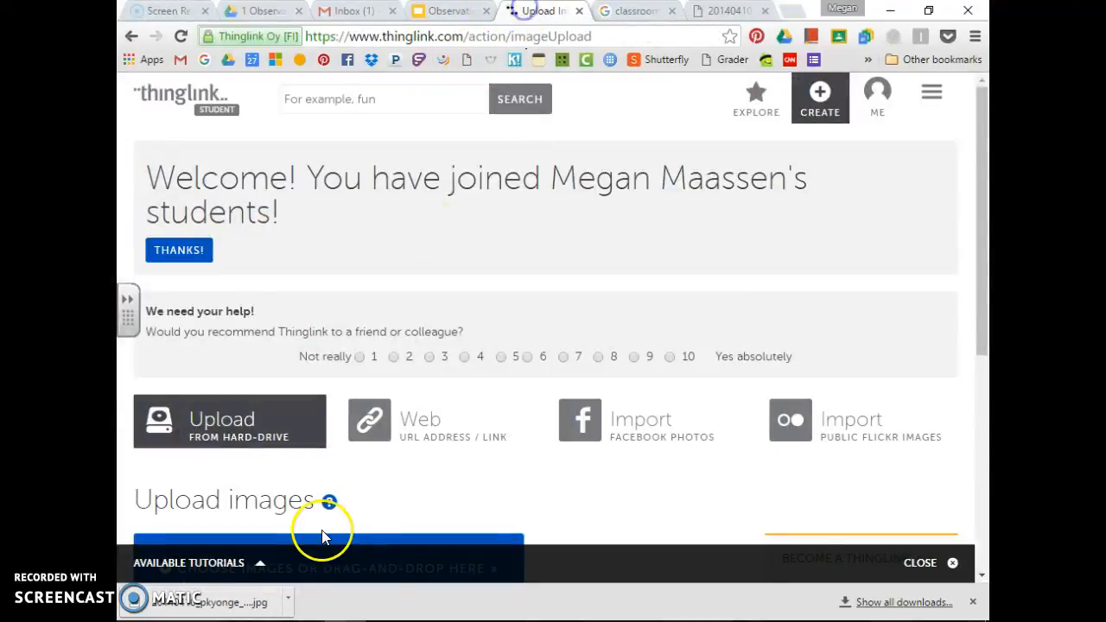
{"action": "scroll", "coordinate": [322, 536], "scroll_direction": "down", "scroll_amount": 2}
{"action": "left_click", "coordinate": [329, 402]}
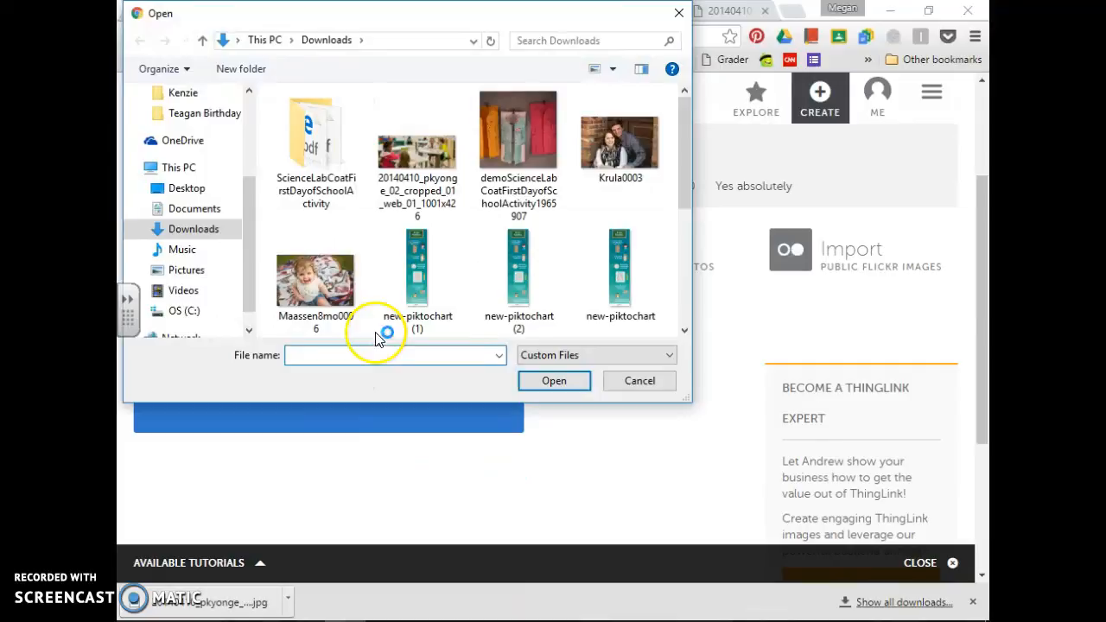
{"action": "left_click", "coordinate": [423, 168]}
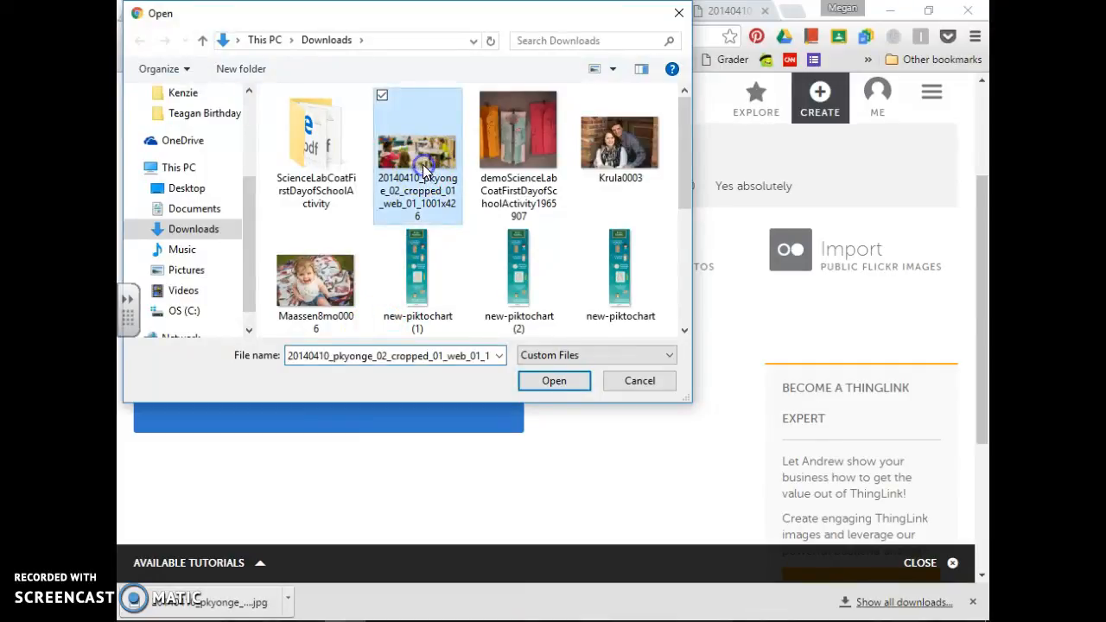
{"action": "left_click", "coordinate": [557, 382]}
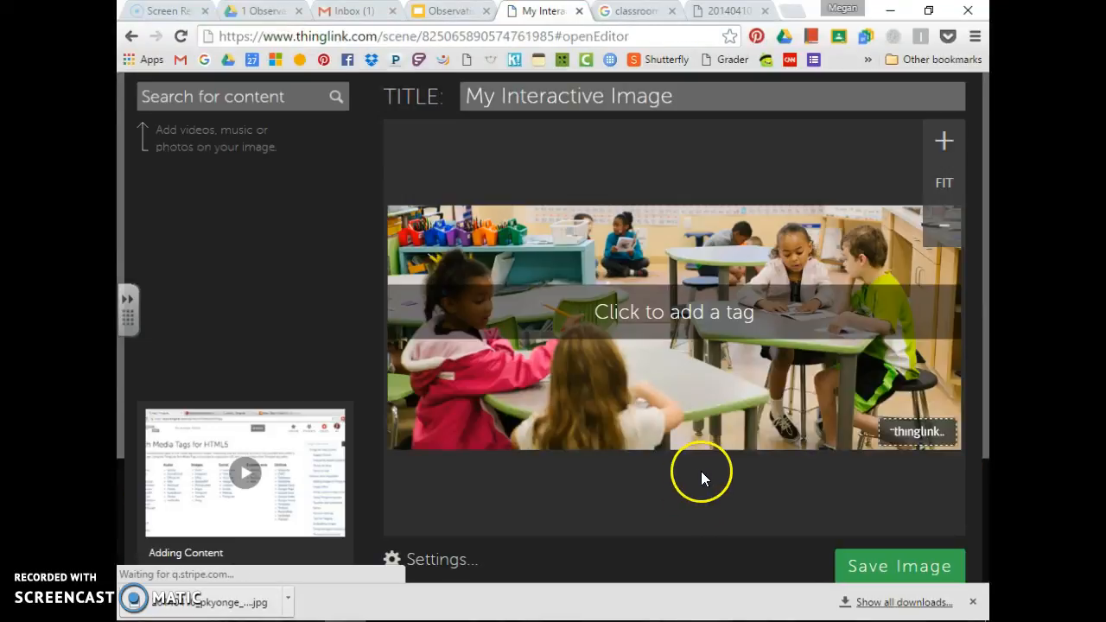
{"action": "triple_click", "coordinate": [618, 104]}
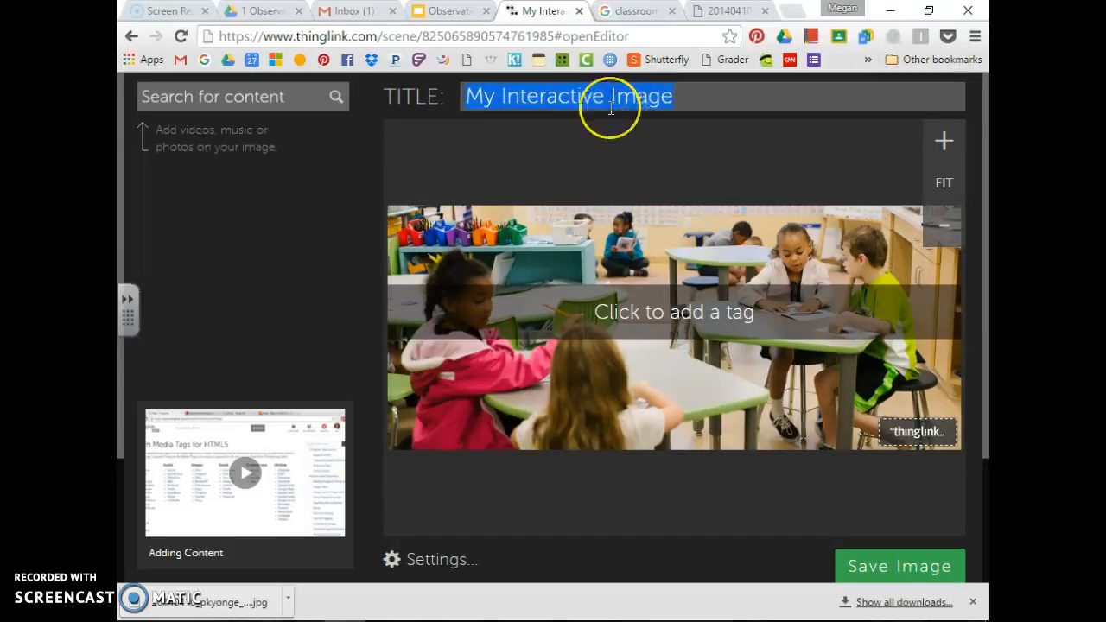
Replace 'My Interactive Image' with the title 'Observation Thinglink-' followed by the student's full name
{"action": "type", "text": "Ob"}
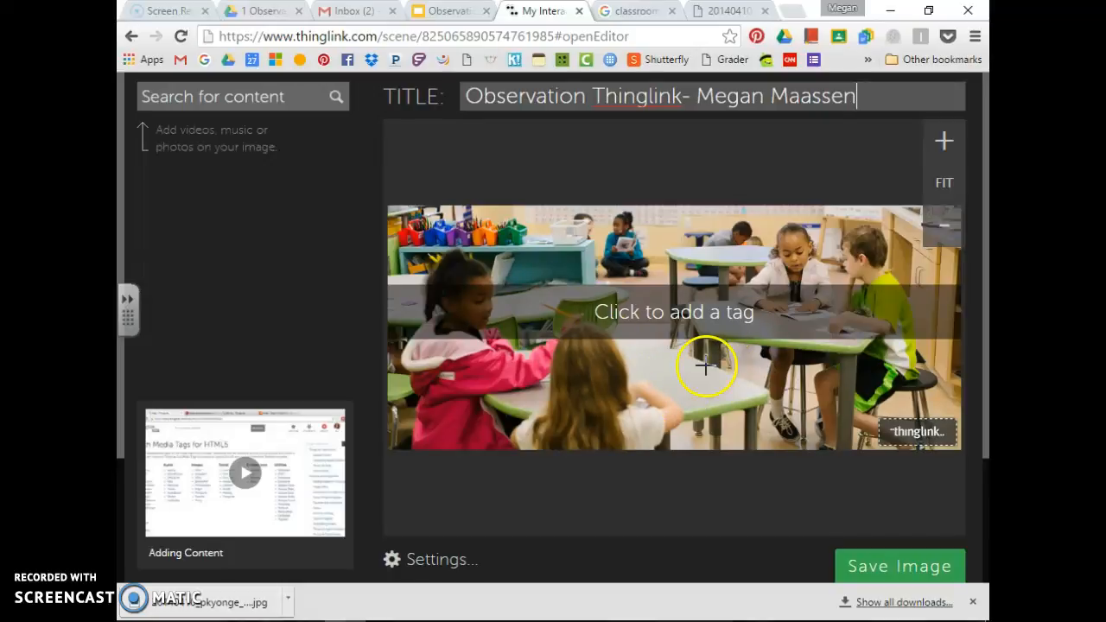
Tag the girl in pink with 'there are 4 girls' and save the tag
{"action": "left_click", "coordinate": [450, 364]}
{"action": "left_click", "coordinate": [269, 314]}
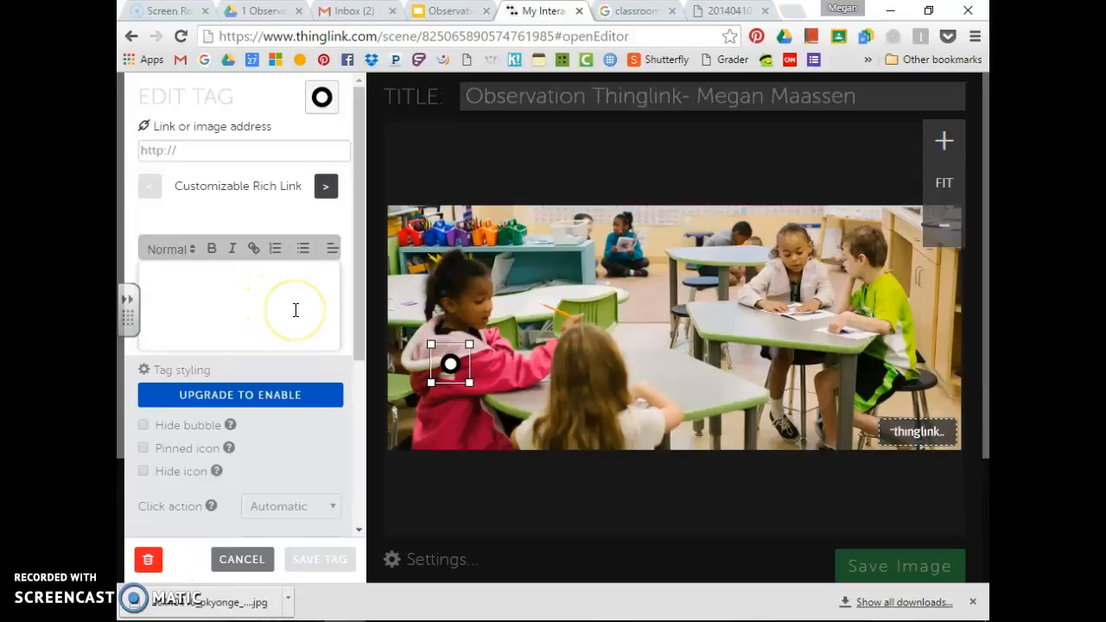
{"action": "type", "text": "there are 4 girls"}
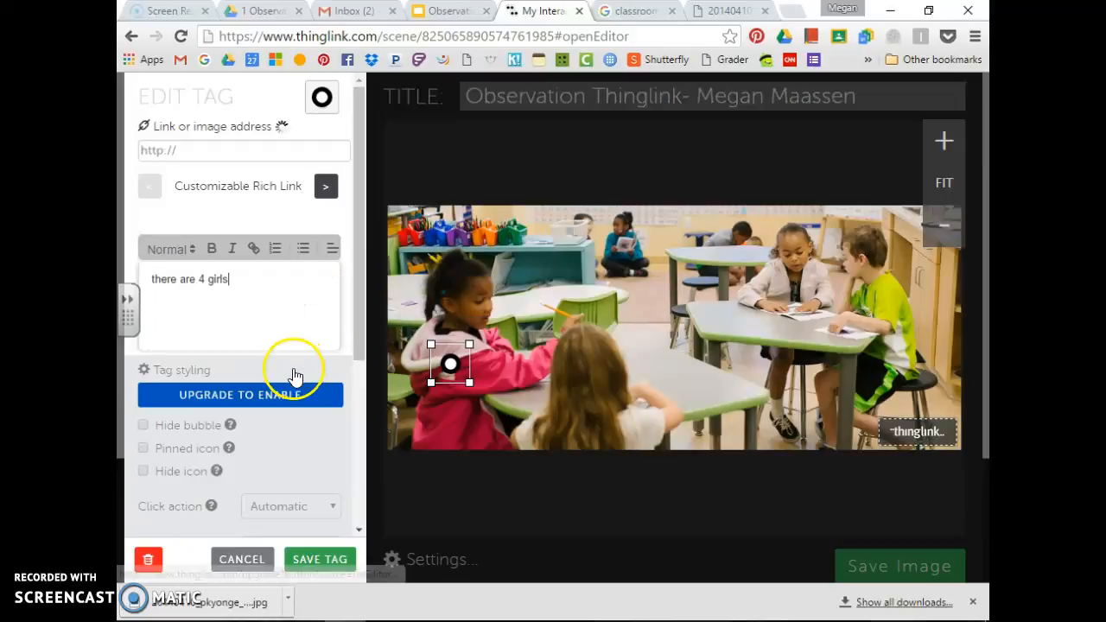
{"action": "left_click", "coordinate": [890, 314]}
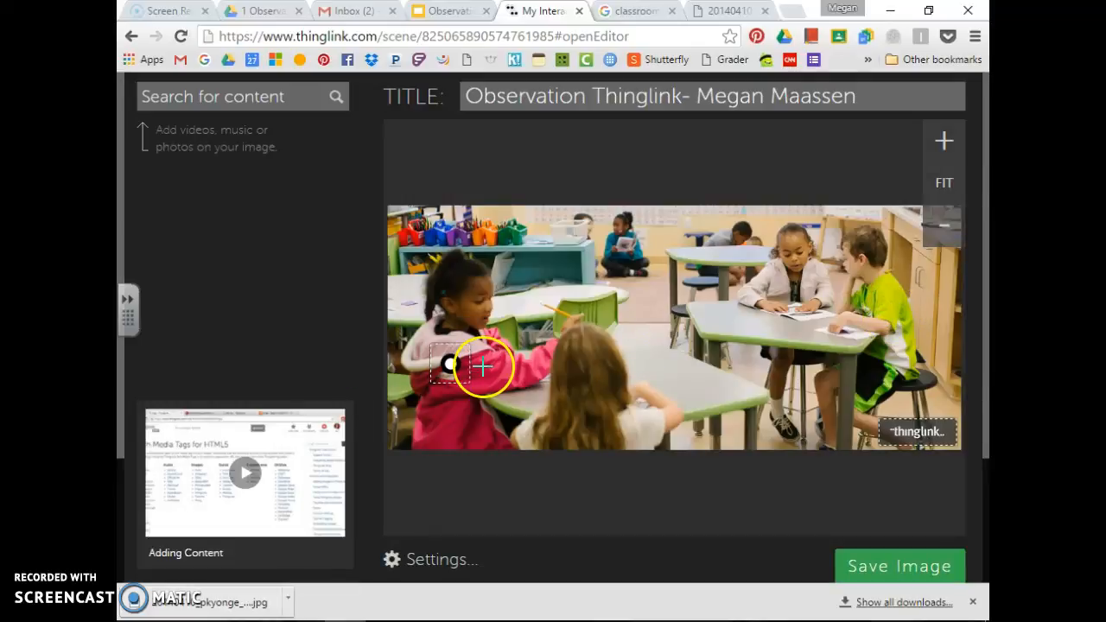
Tag the boy in green with 'There are 4 boys' and save it
{"action": "left_click", "coordinate": [894, 319]}
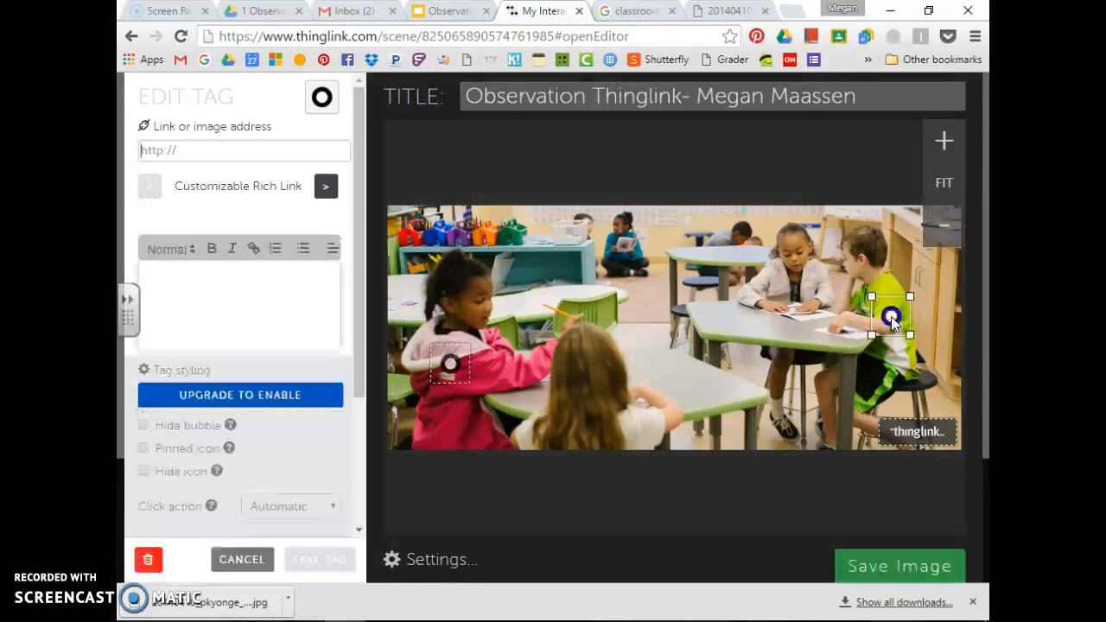
{"action": "left_click", "coordinate": [270, 312]}
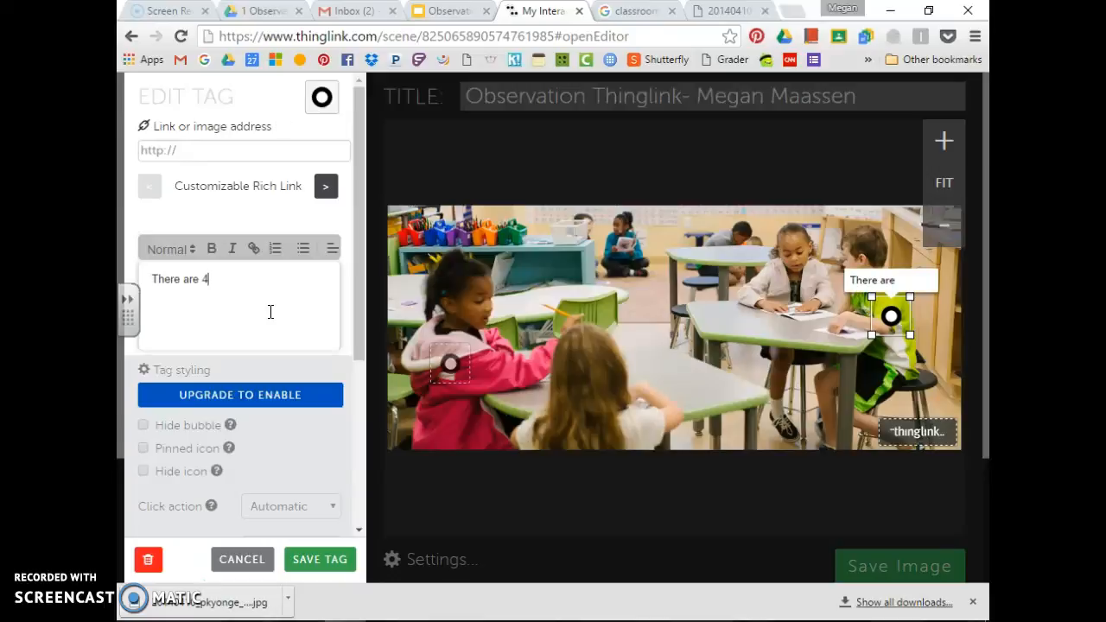
{"action": "type", "text": "There are 4 boys"}
{"action": "left_click", "coordinate": [320, 560]}
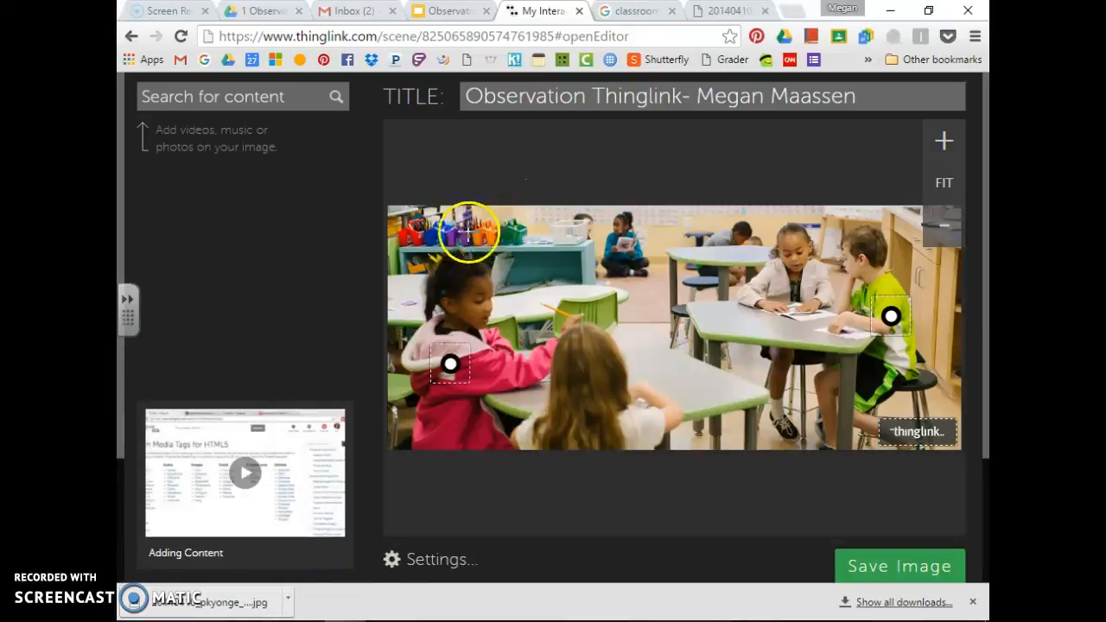
Tag the colourful bins with 'There are 5 material caddies' and save it
{"action": "left_click", "coordinate": [470, 235]}
{"action": "left_click", "coordinate": [268, 283]}
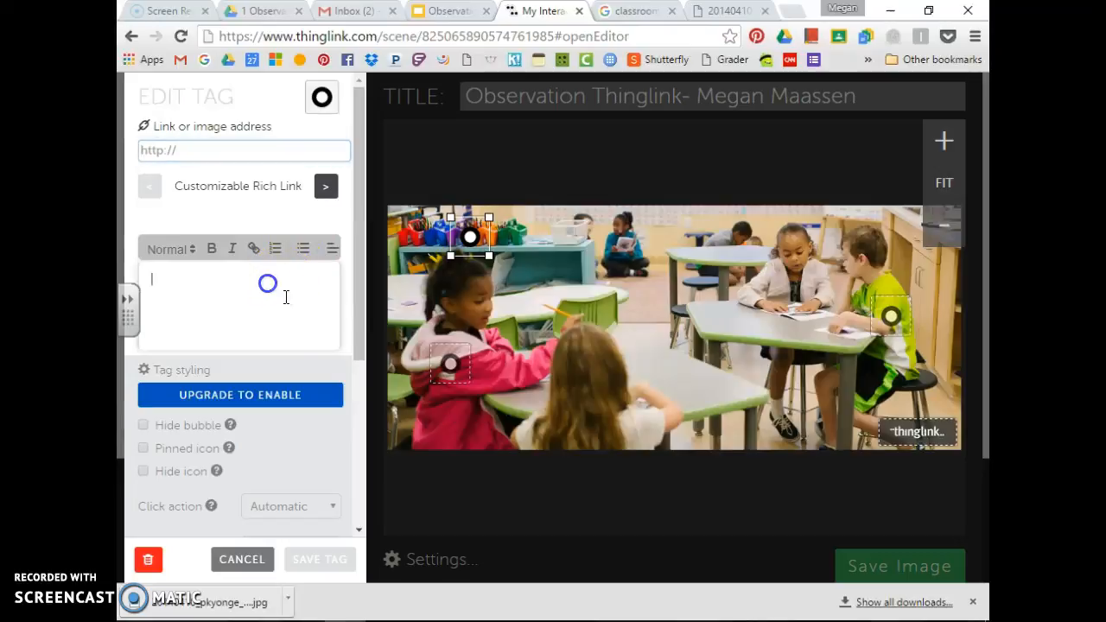
{"action": "type", "text": "There "}
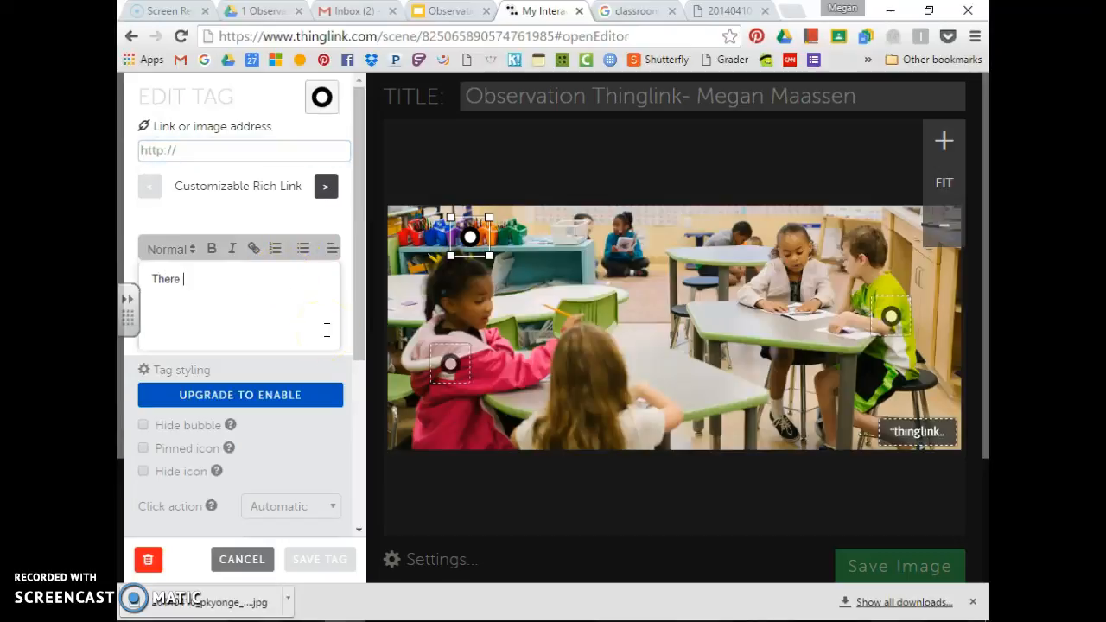
{"action": "type", "text": "are 5"}
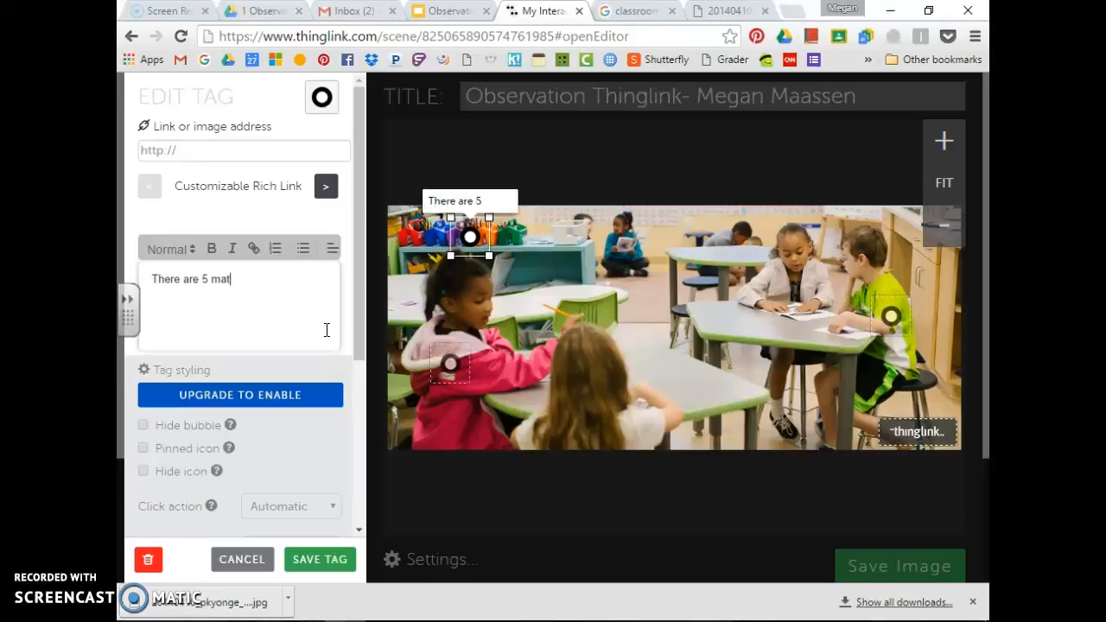
{"action": "type", "text": " material caddies"}
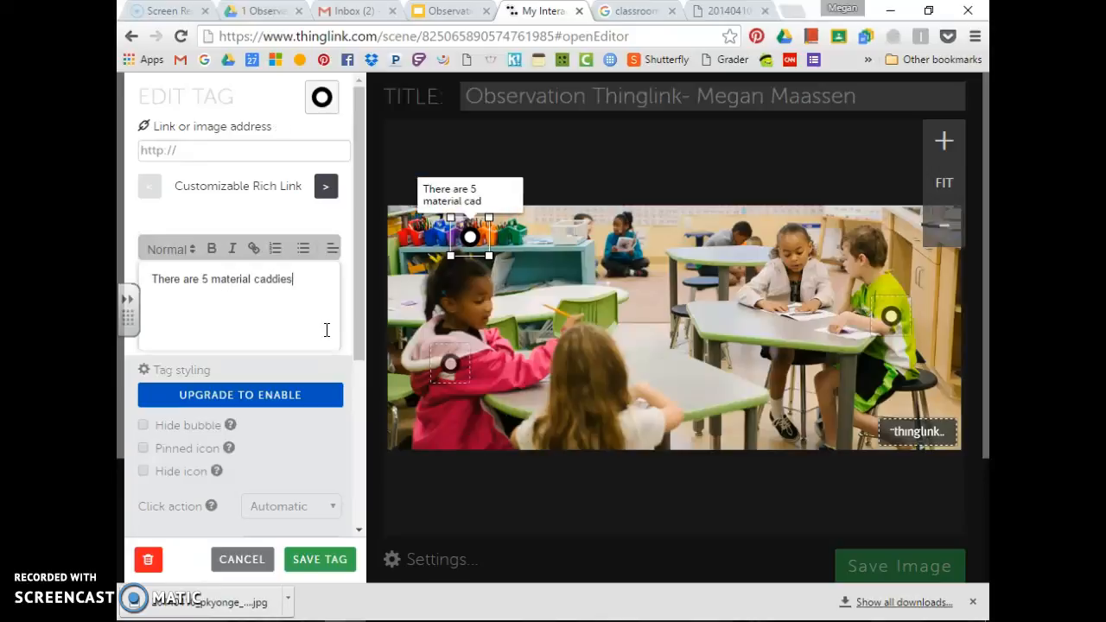
{"action": "left_click", "coordinate": [318, 561]}
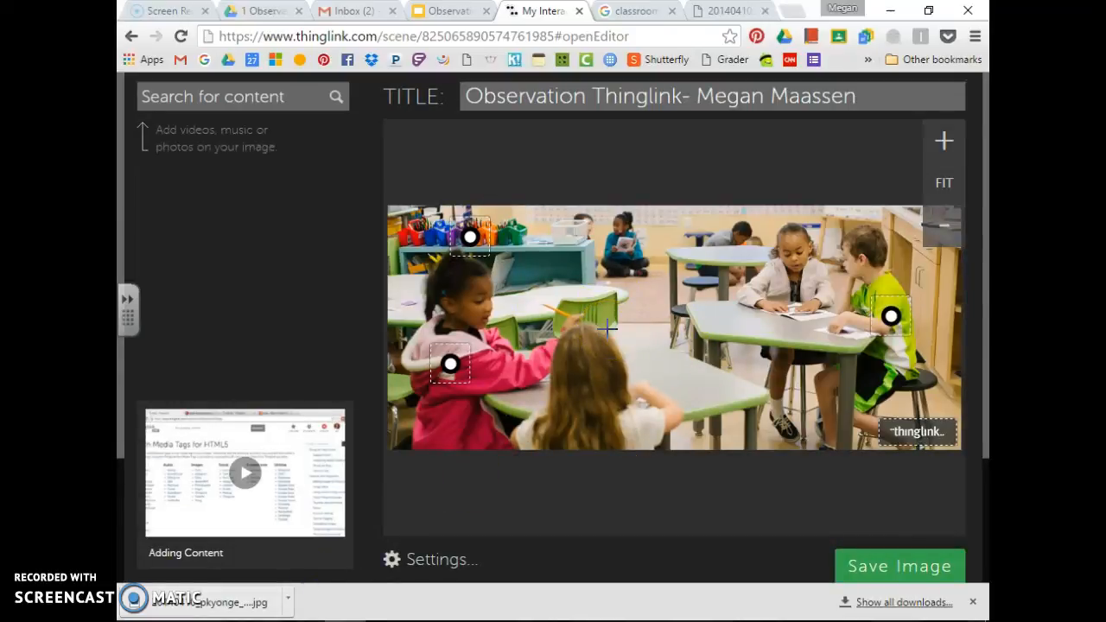
Place a tag on the middle table reading 'Inference: These are Elementary students' and save it
{"action": "left_click", "coordinate": [685, 374]}
{"action": "left_click", "coordinate": [208, 287]}
{"action": "type", "text": "I"}
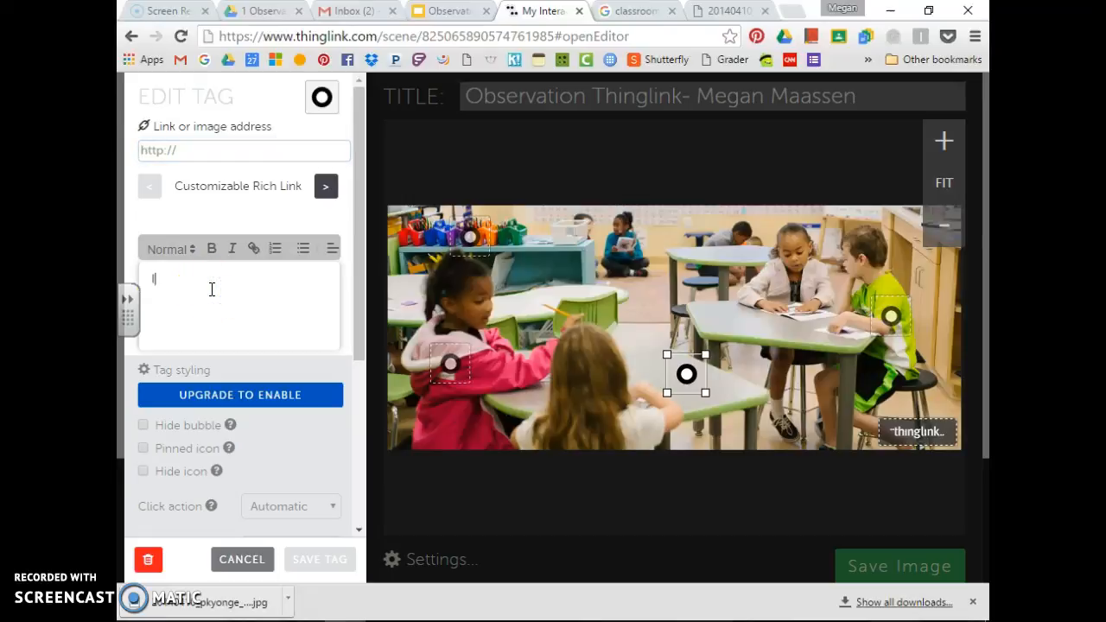
{"action": "type", "text": "nference: "}
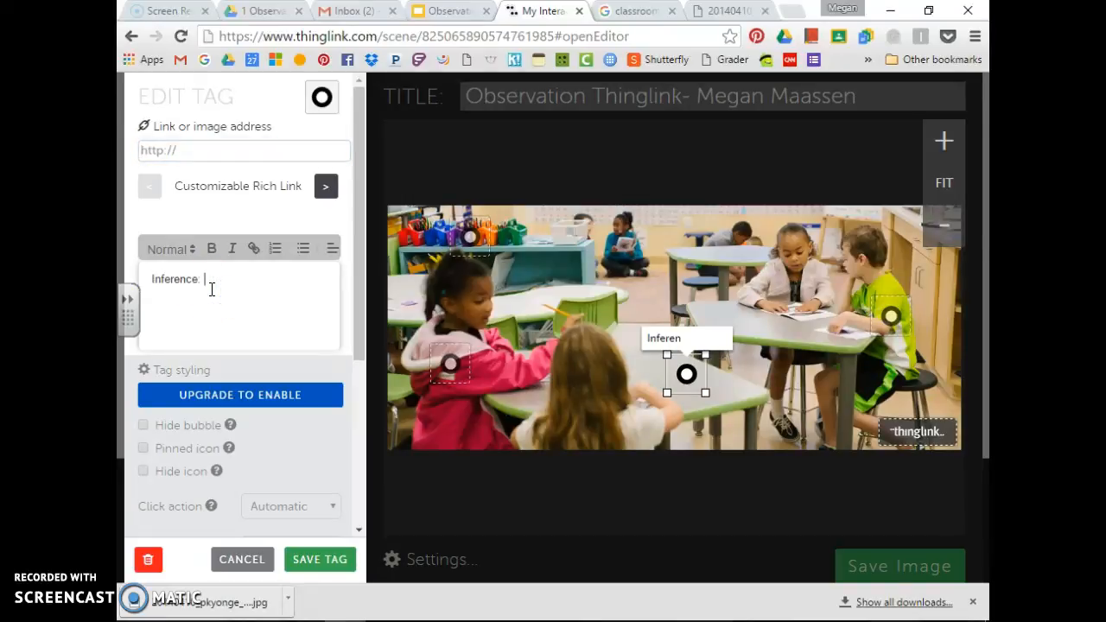
{"action": "type", "text": "These are Elementary "}
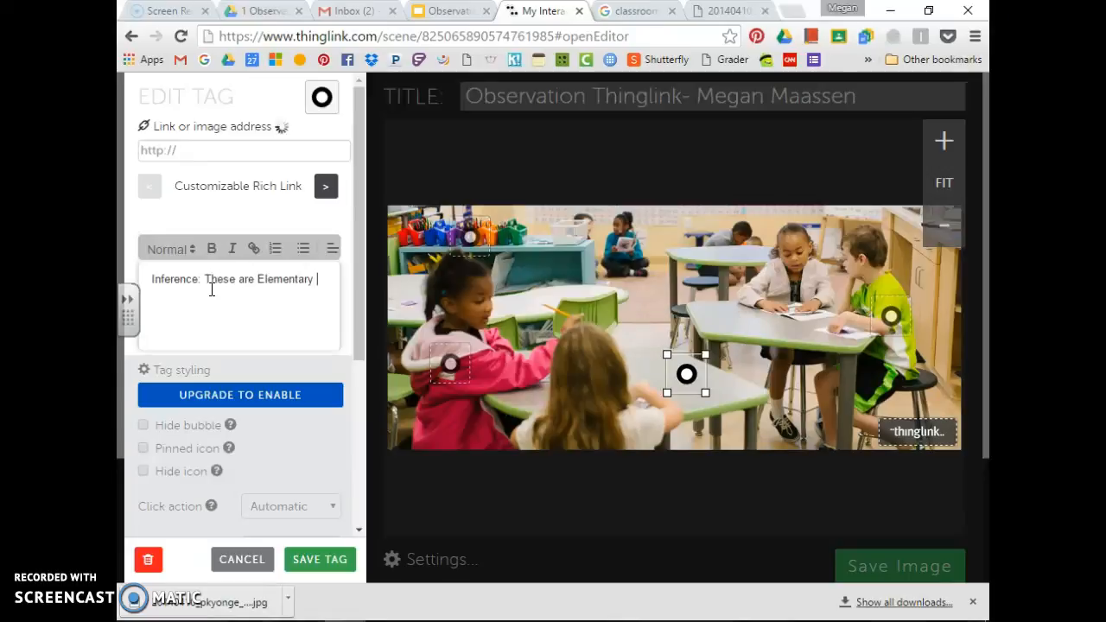
{"action": "type", "text": "students"}
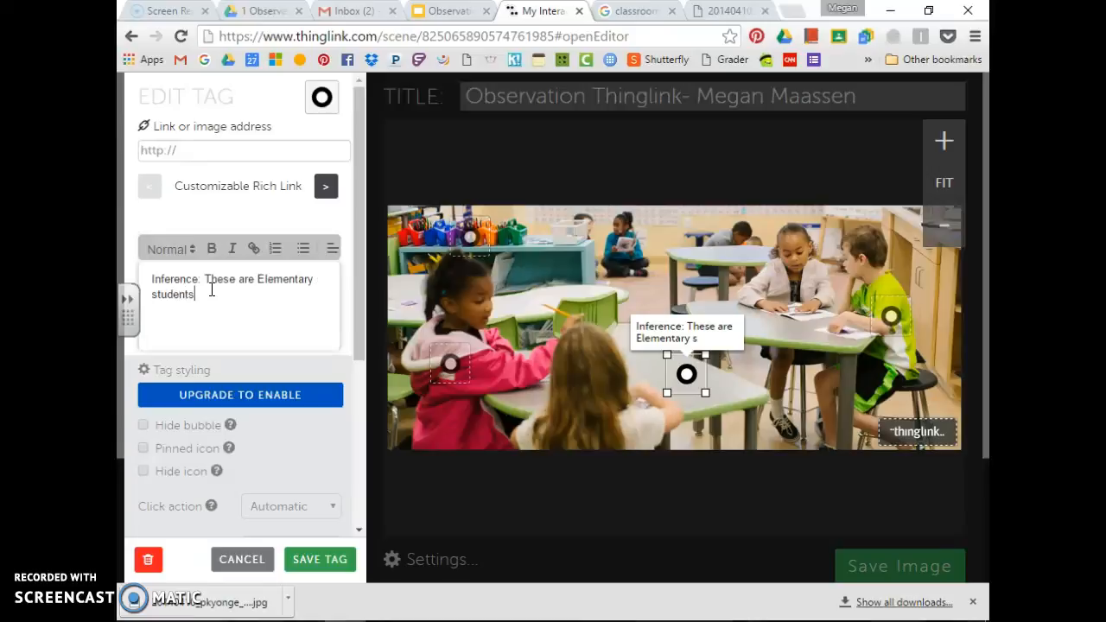
{"action": "left_click", "coordinate": [263, 373]}
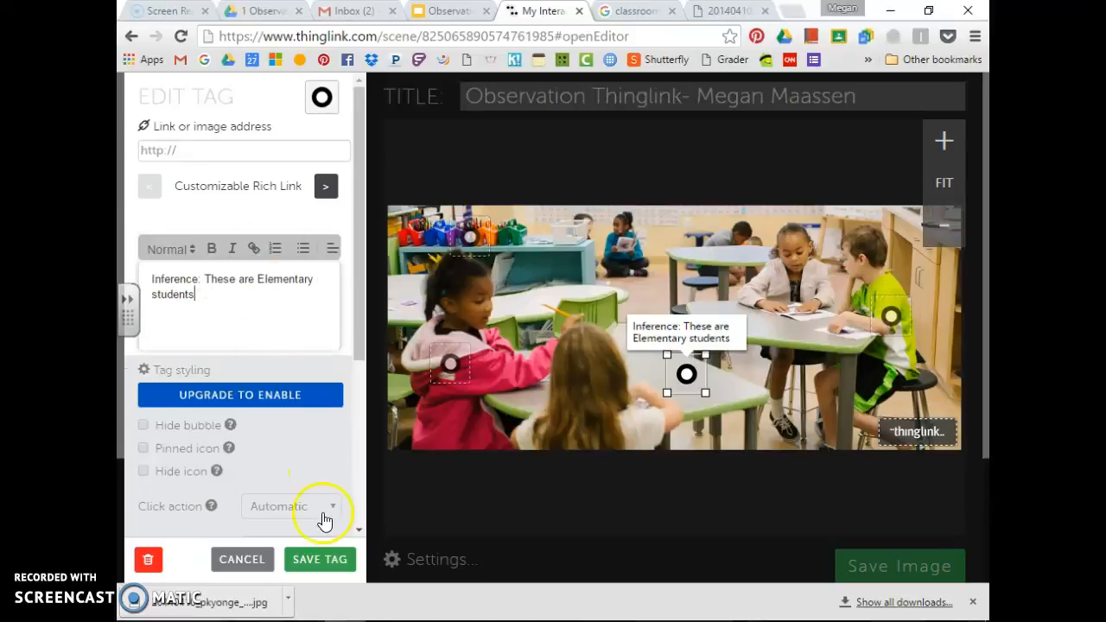
{"action": "left_click", "coordinate": [328, 560]}
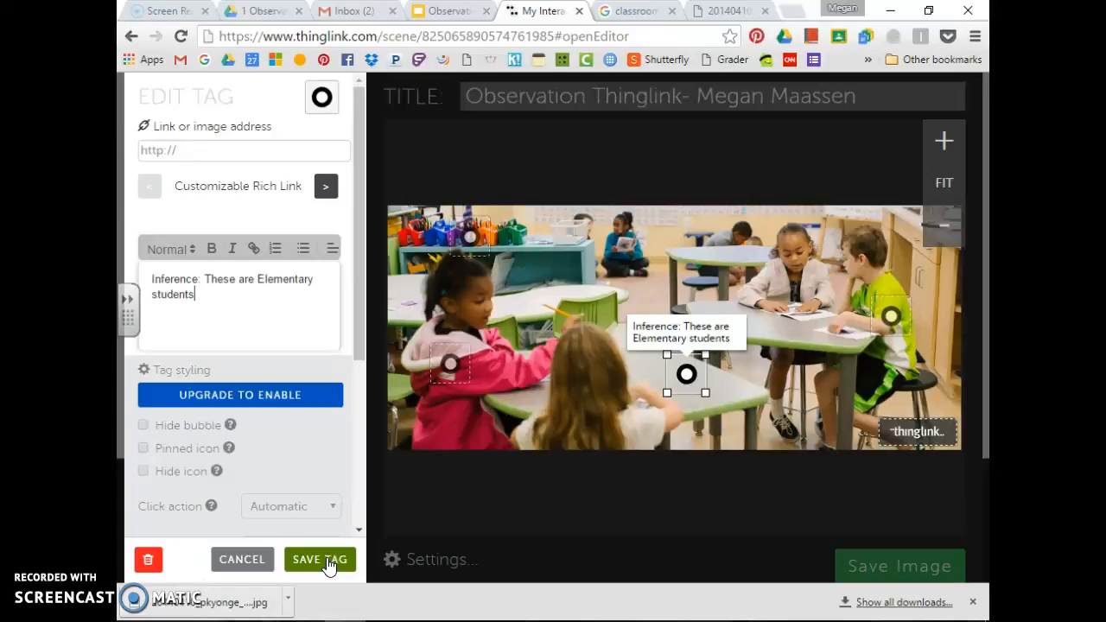
{"action": "left_click", "coordinate": [327, 560]}
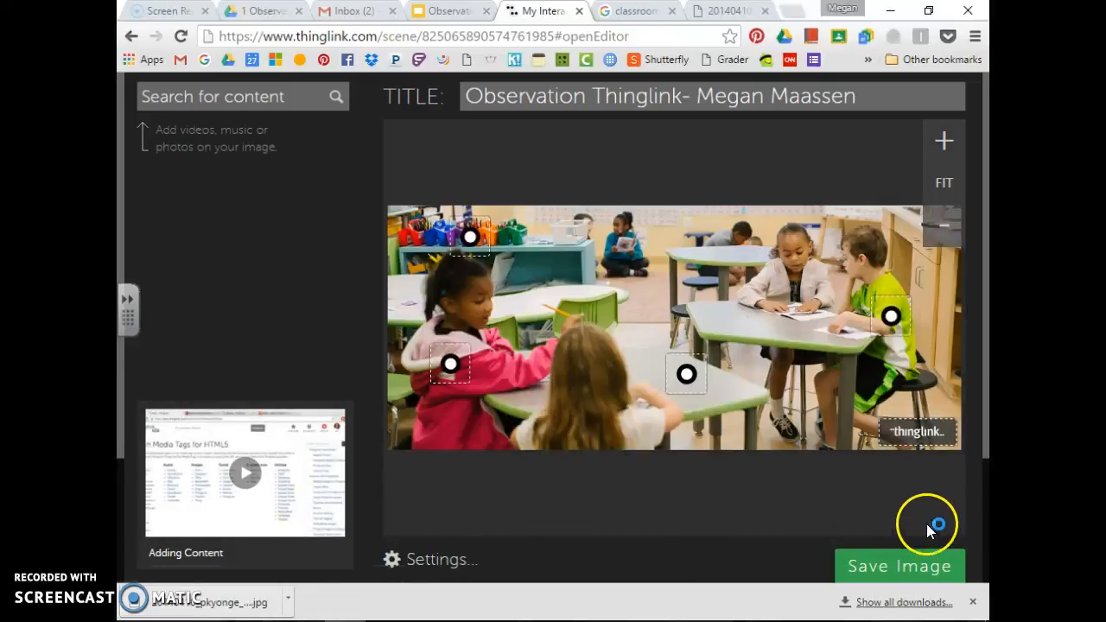
Save the tagged classroom image and pick the class students' channel for posting
{"action": "left_click", "coordinate": [895, 567]}
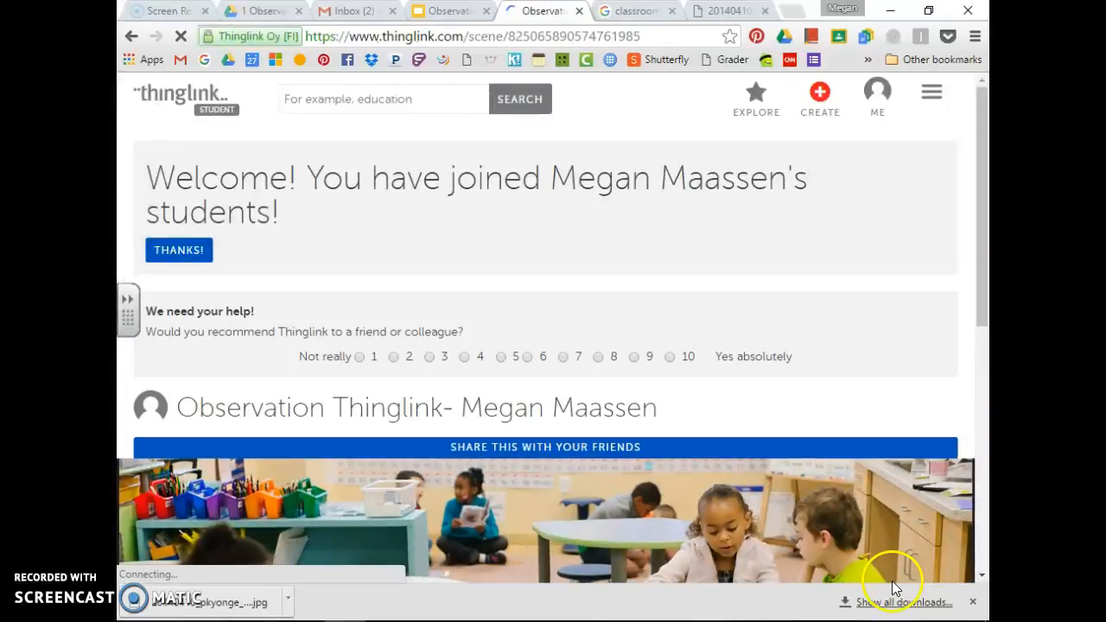
{"action": "scroll", "coordinate": [811, 426], "scroll_direction": "down", "scroll_amount": 3}
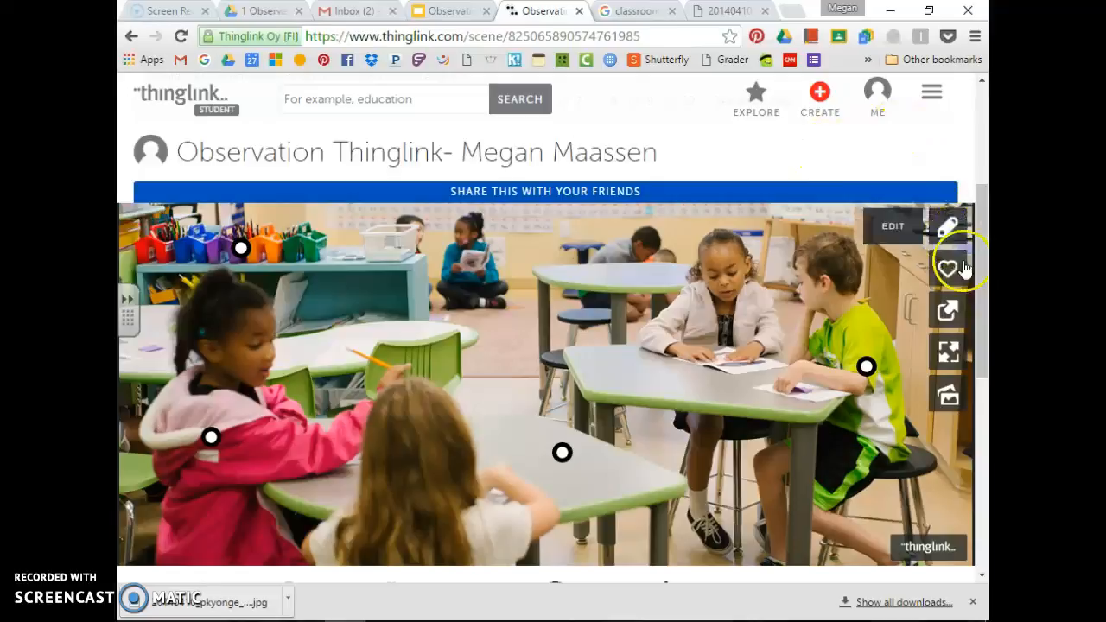
{"action": "left_click", "coordinate": [946, 396]}
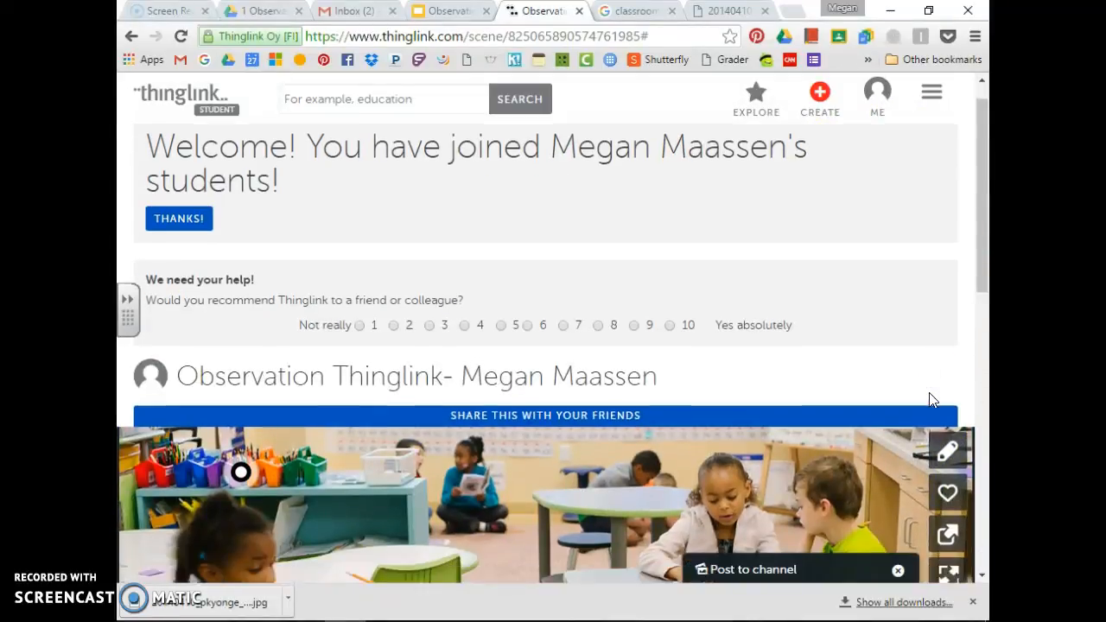
{"action": "scroll", "coordinate": [932, 402], "scroll_direction": "down", "scroll_amount": 1}
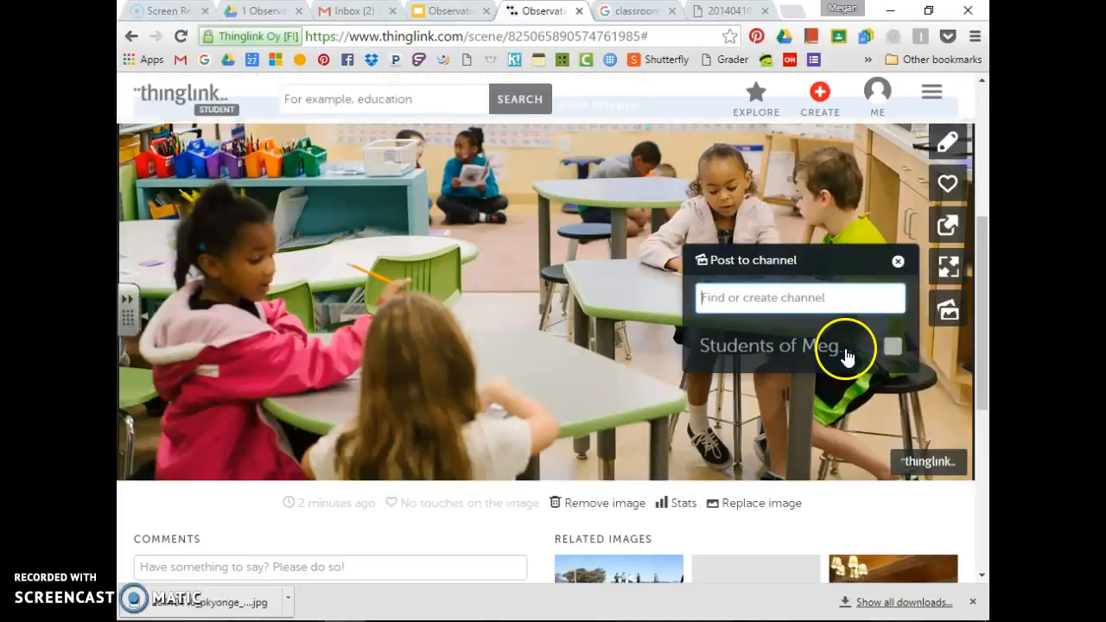
{"action": "double_click", "coordinate": [896, 346]}
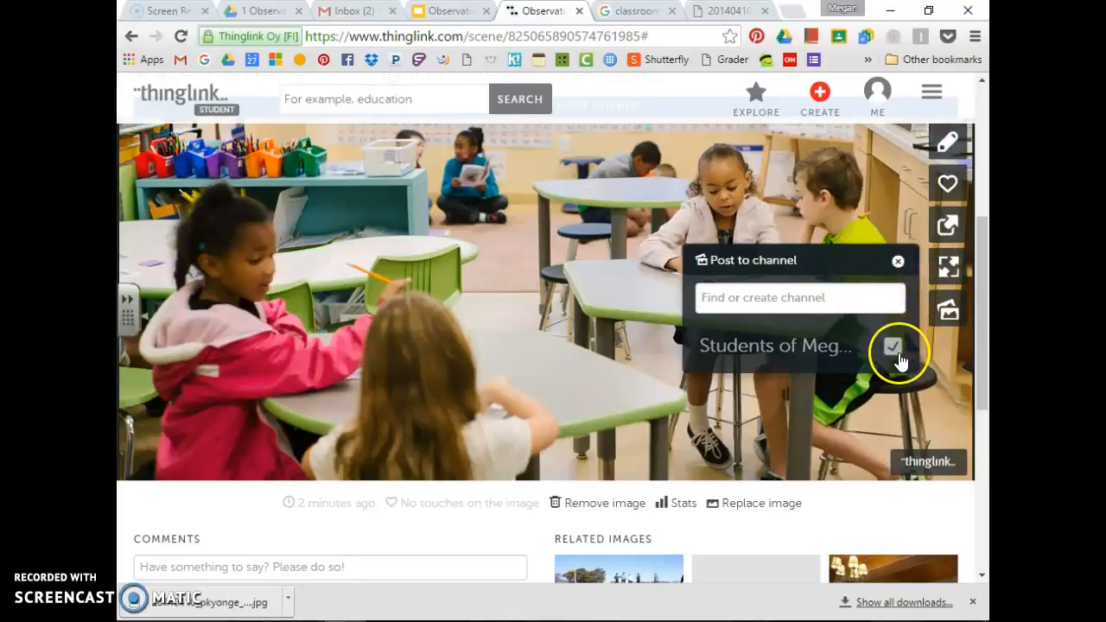
Confirm the image is posted to the students' channel and bring up its share options
{"action": "left_click", "coordinate": [898, 260]}
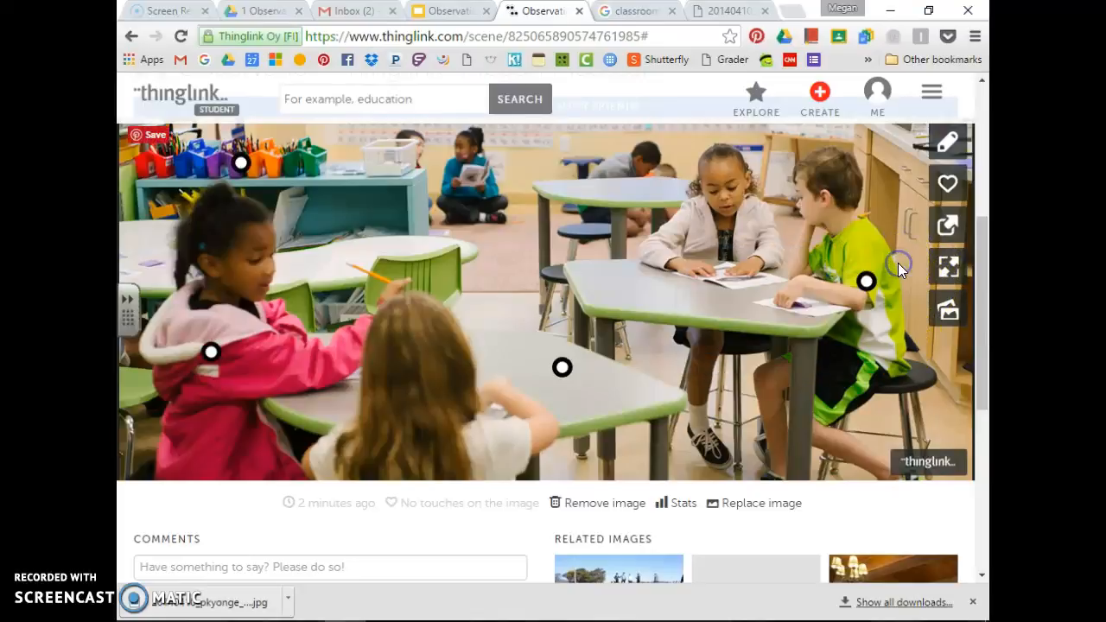
{"action": "left_click", "coordinate": [949, 311]}
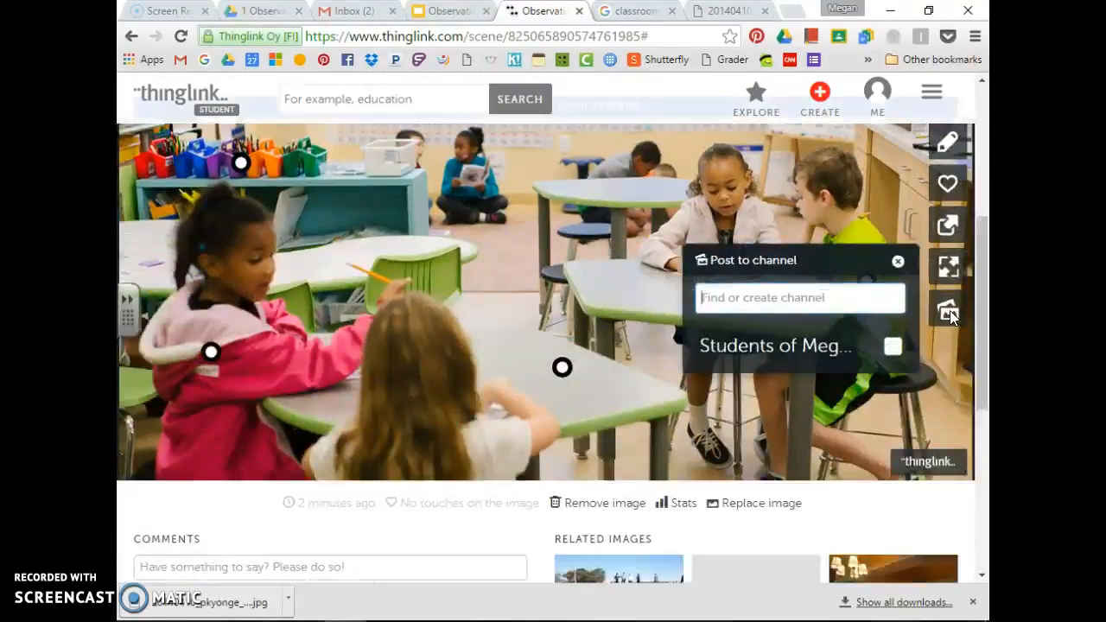
{"action": "left_click", "coordinate": [892, 353]}
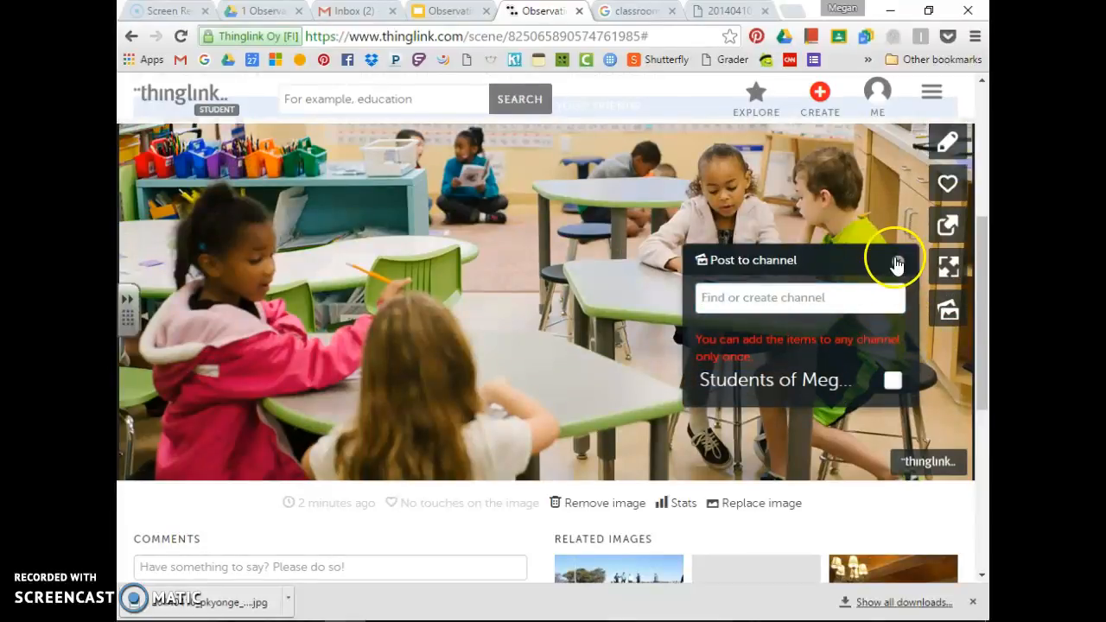
{"action": "left_click", "coordinate": [897, 263]}
{"action": "left_click", "coordinate": [956, 229]}
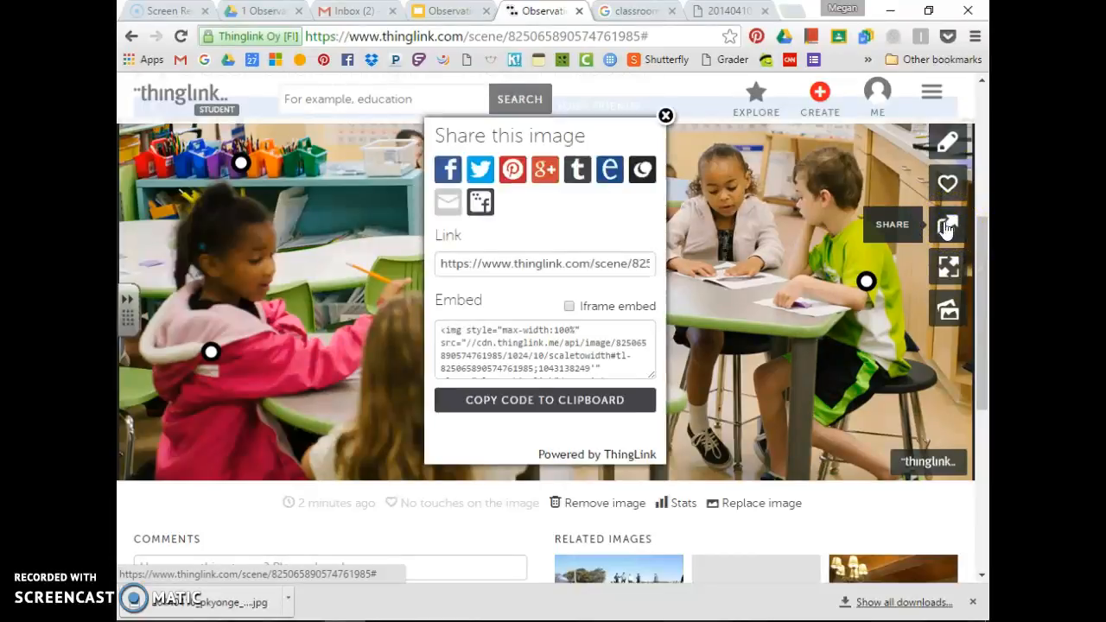
Copy the image's share link, then go to the original photo tab's Share to Classroom option
{"action": "left_click", "coordinate": [715, 265]}
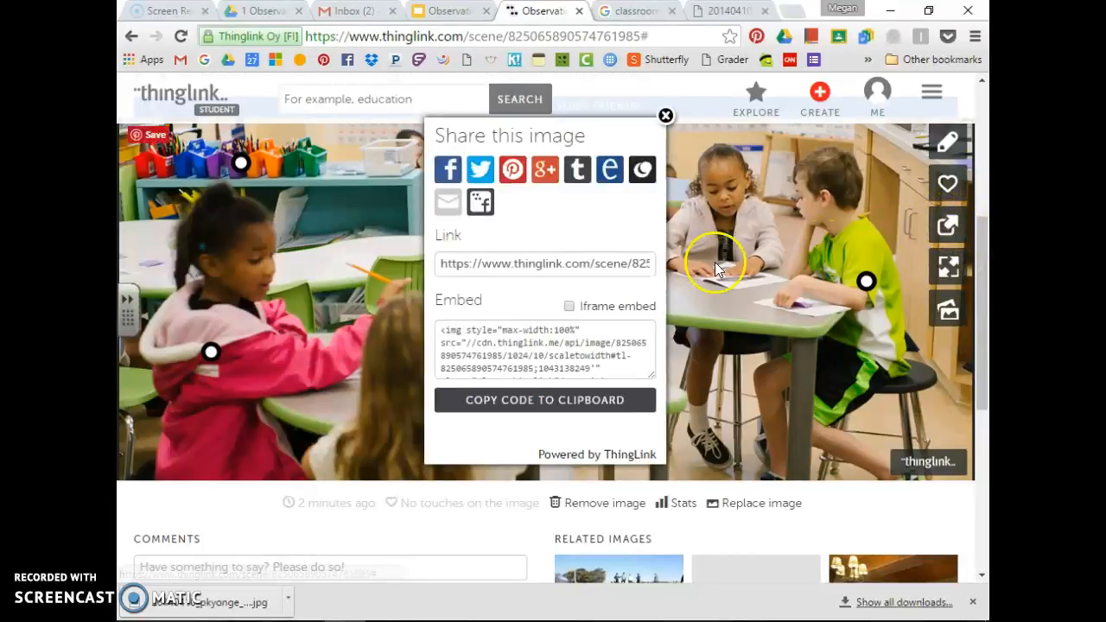
{"action": "left_click", "coordinate": [546, 270]}
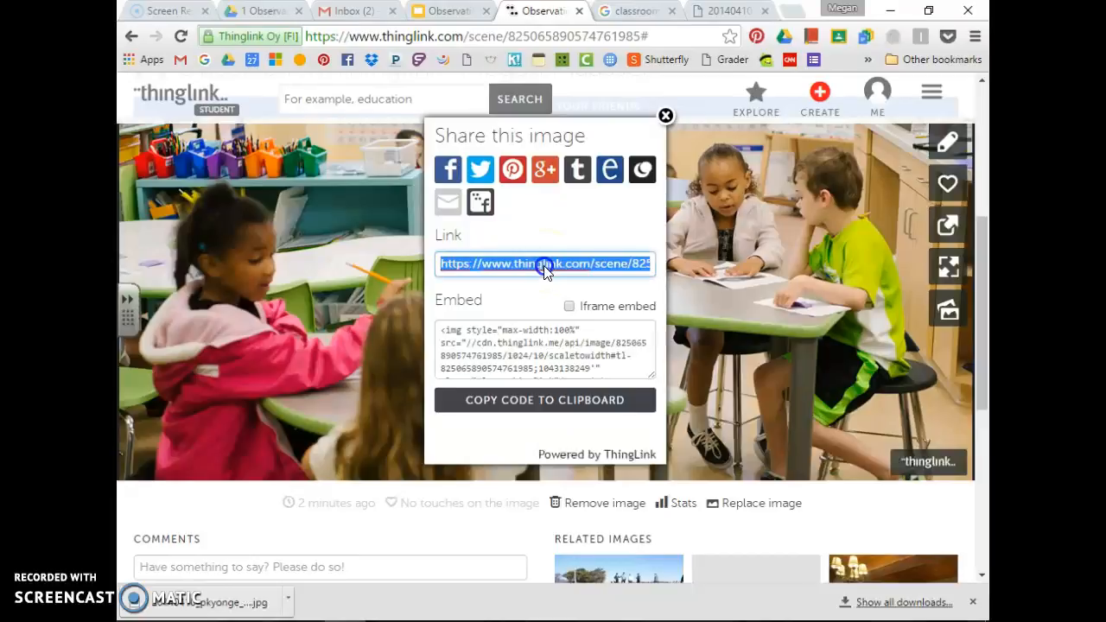
{"action": "left_click", "coordinate": [949, 229]}
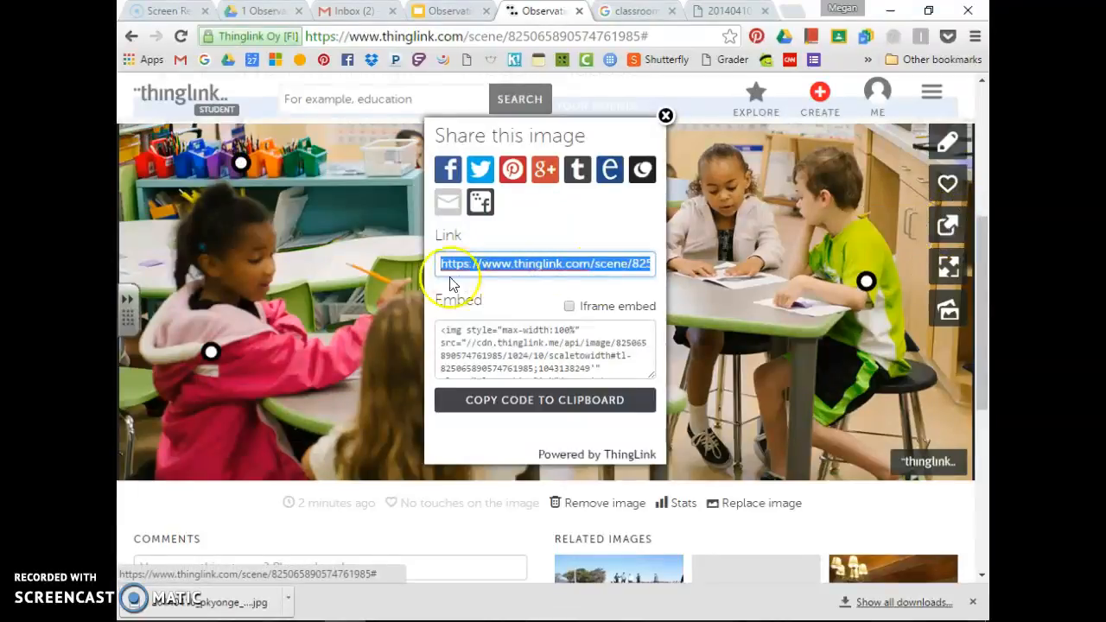
{"action": "left_click", "coordinate": [489, 272]}
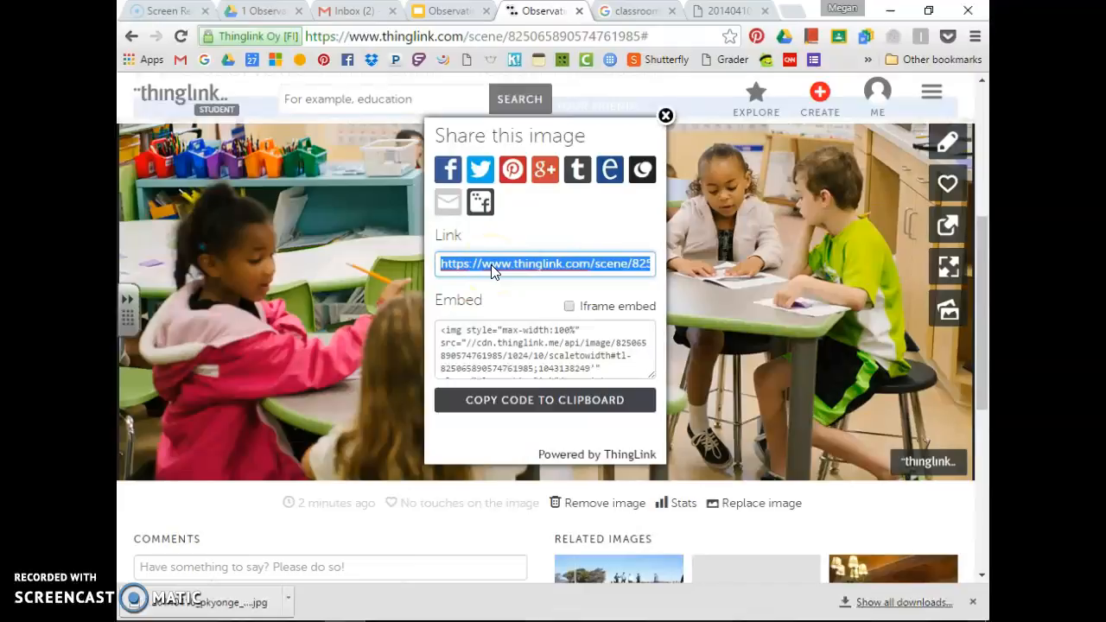
{"action": "right_click", "coordinate": [491, 268]}
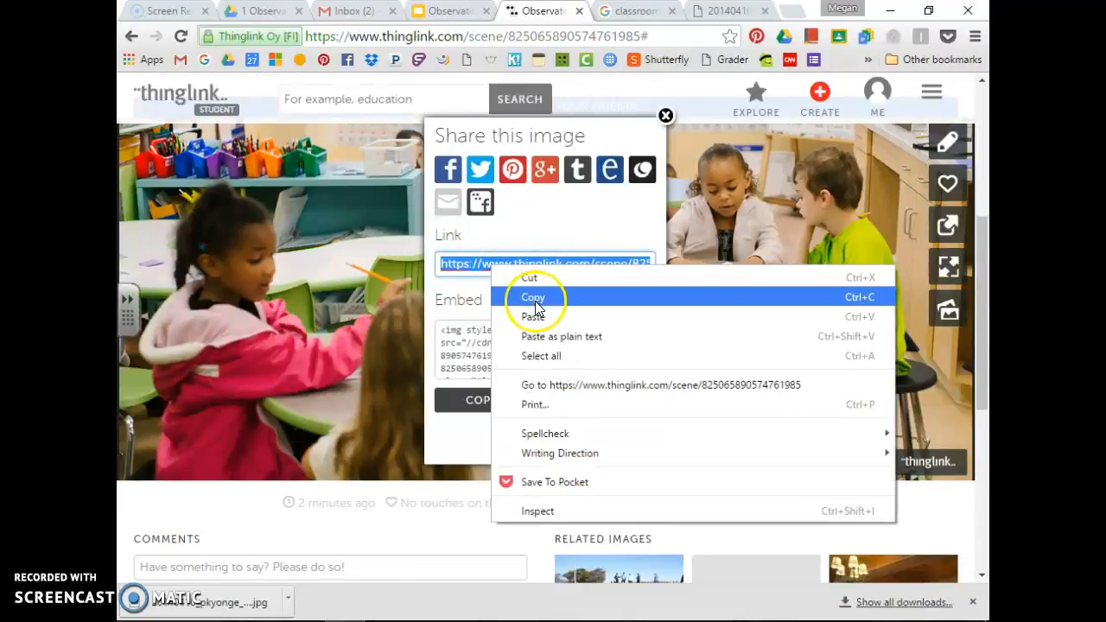
{"action": "left_click", "coordinate": [533, 299]}
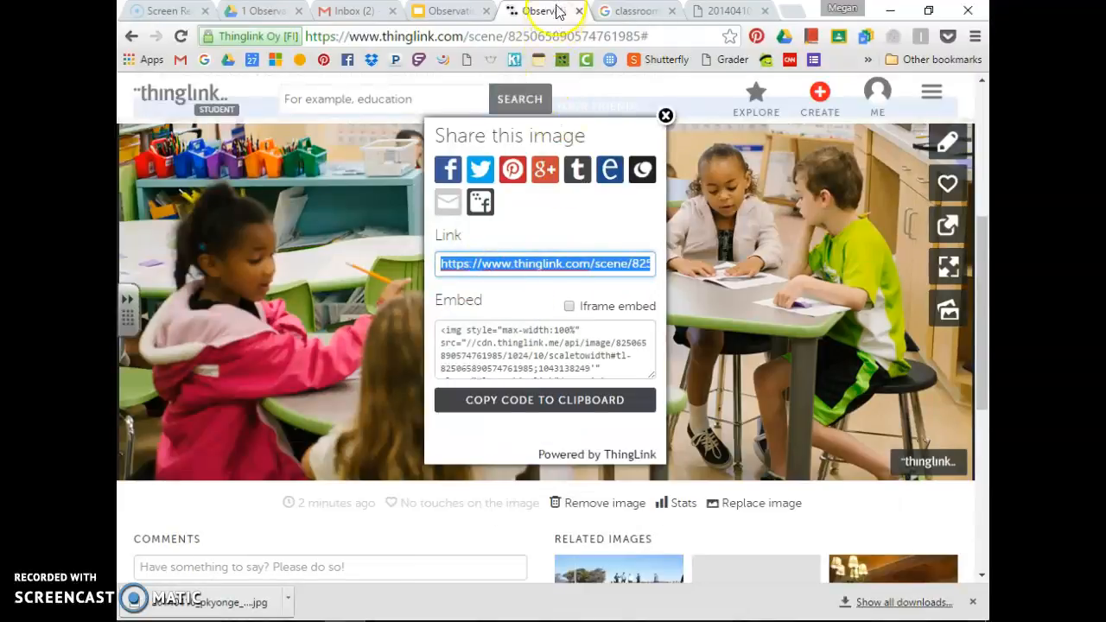
{"action": "left_click", "coordinate": [868, 41]}
{"action": "left_click", "coordinate": [750, 10]}
Launch 6th Grade Science 1 from the Share to Classroom extension, then return to the ThingLink Observation tab
{"action": "left_click", "coordinate": [846, 39]}
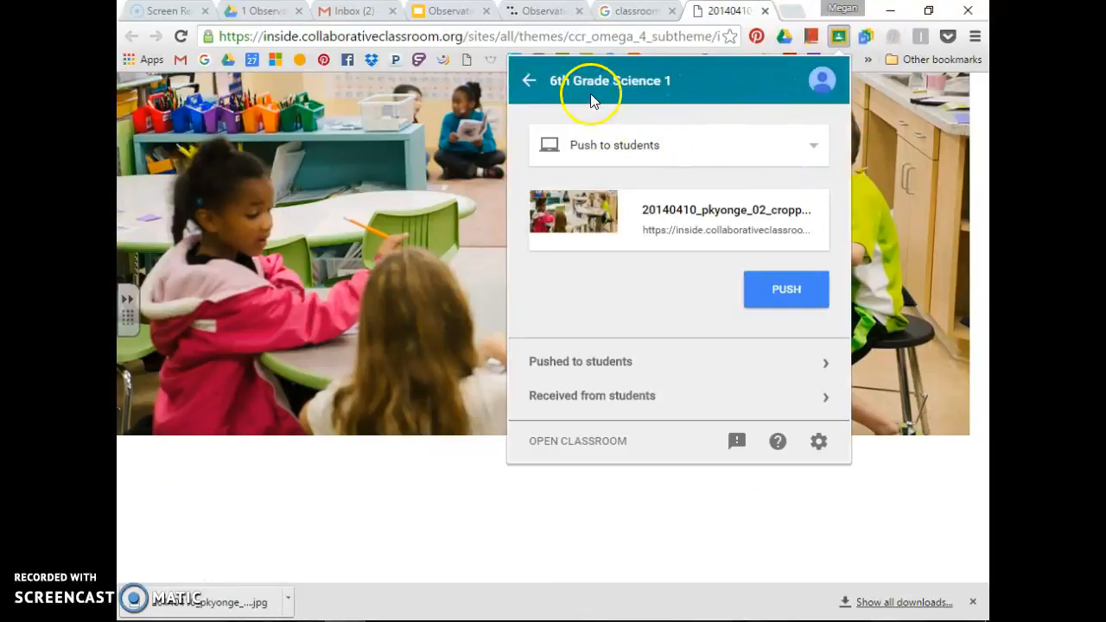
{"action": "left_click", "coordinate": [595, 443]}
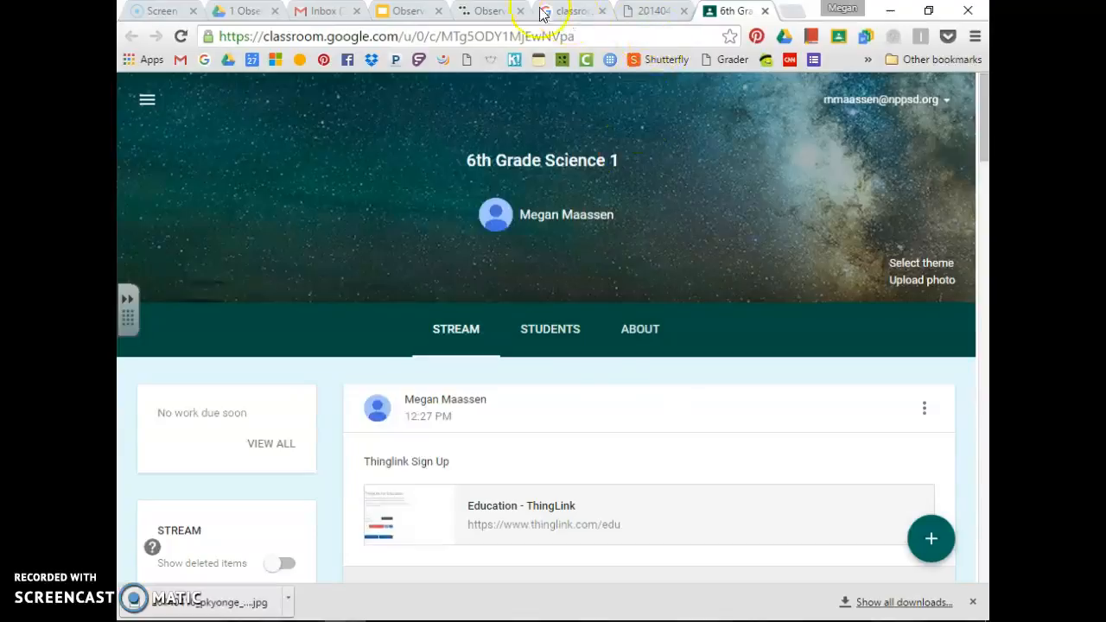
{"action": "left_click", "coordinate": [487, 11]}
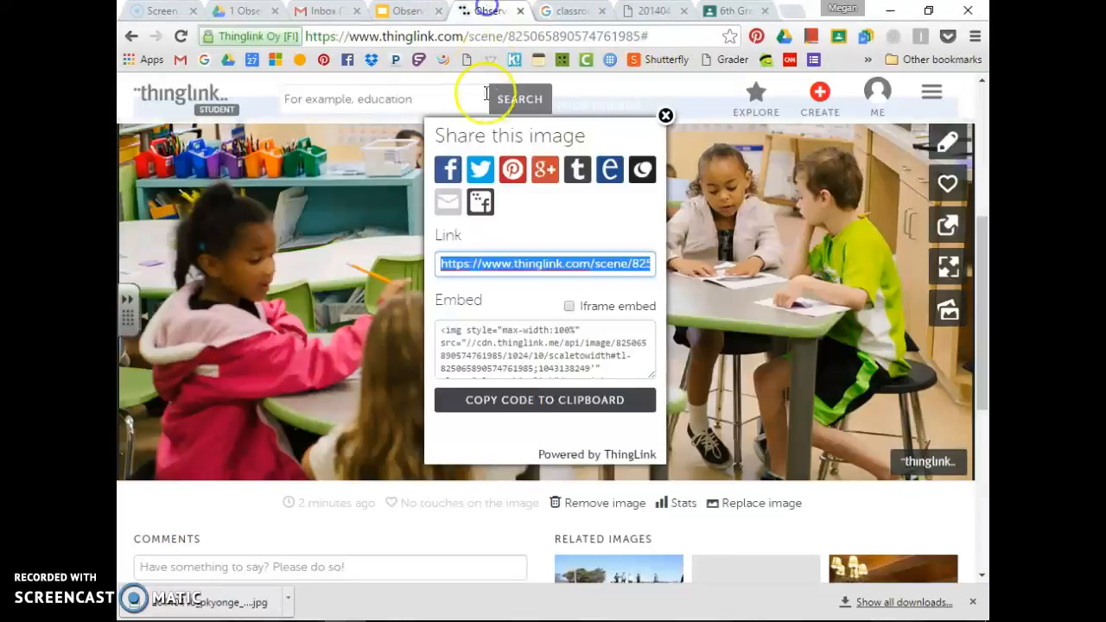
Close the Share this image dialog, review the published Observation Thinglink page, and open the downloaded jpg
{"action": "left_click", "coordinate": [666, 115]}
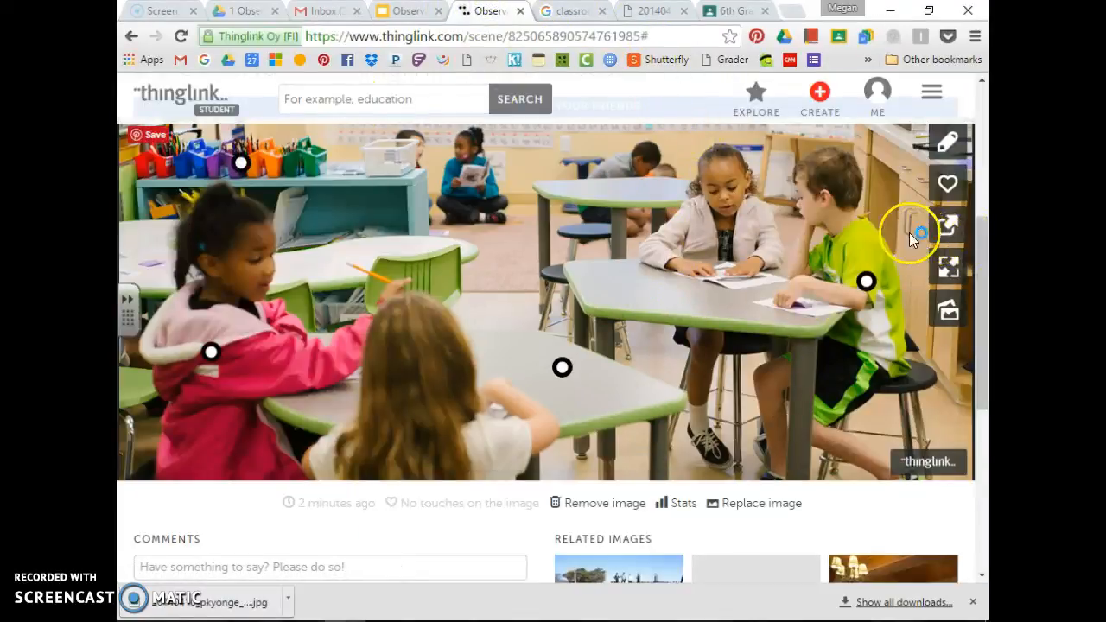
{"action": "scroll", "coordinate": [510, 383], "scroll_direction": "down", "scroll_amount": 2}
{"action": "scroll", "coordinate": [510, 382], "scroll_direction": "down", "scroll_amount": 3}
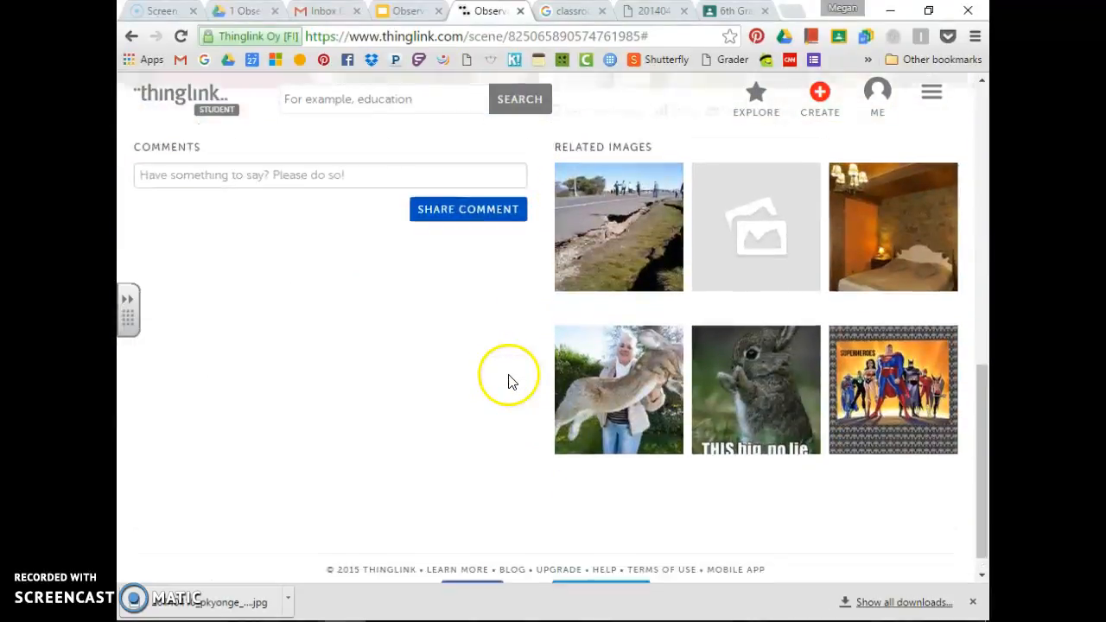
{"action": "scroll", "coordinate": [506, 378], "scroll_direction": "up", "scroll_amount": 6}
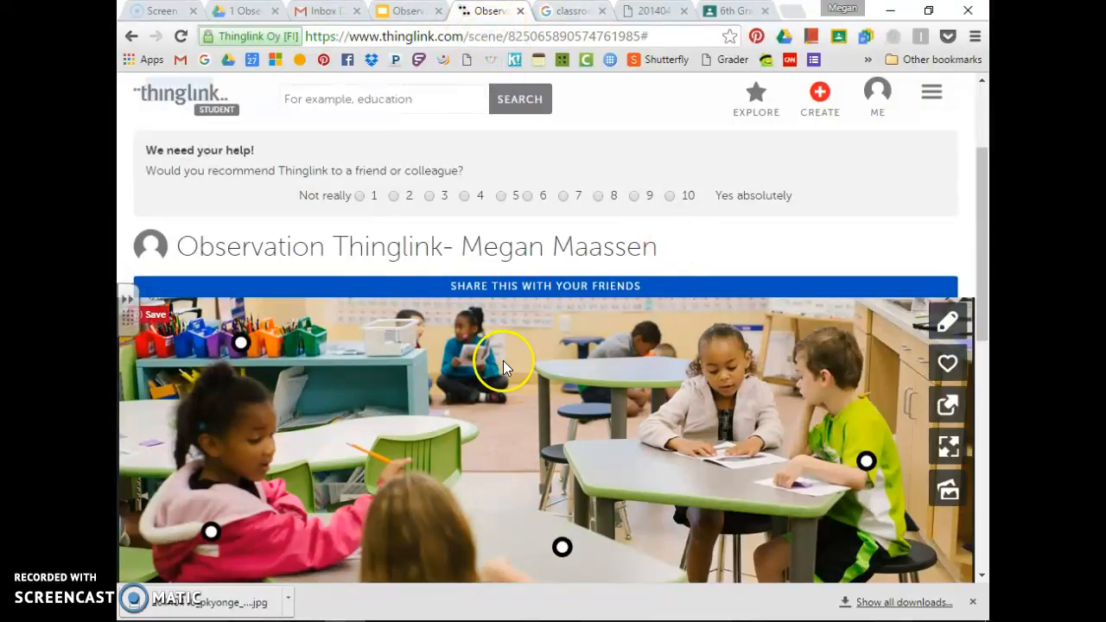
{"action": "scroll", "coordinate": [620, 398], "scroll_direction": "down", "scroll_amount": 2}
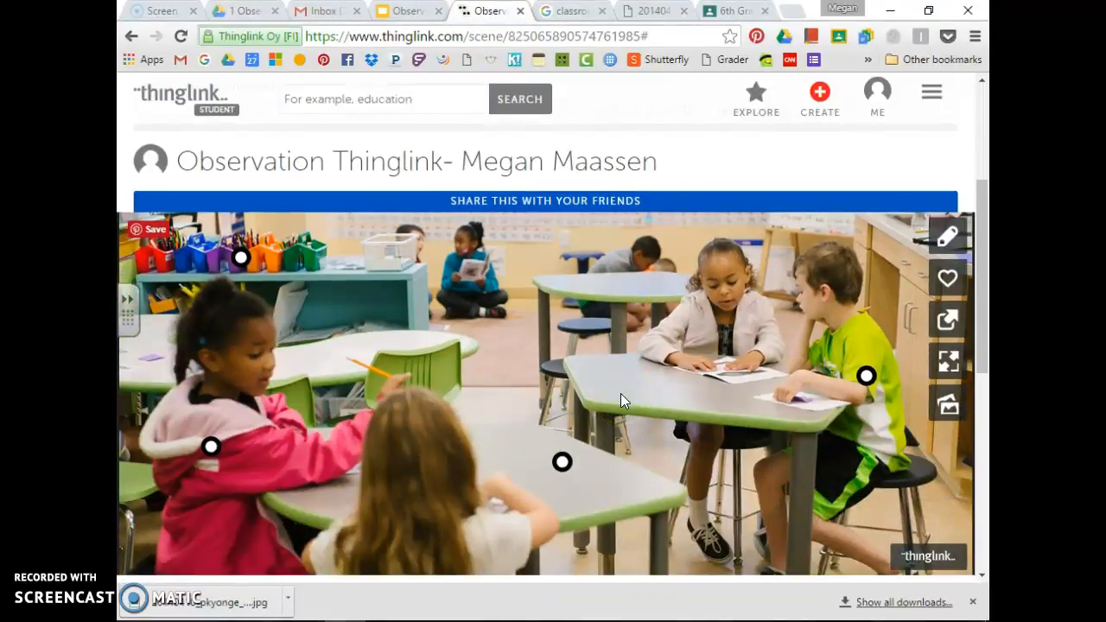
{"action": "scroll", "coordinate": [621, 398], "scroll_direction": "down", "scroll_amount": 1}
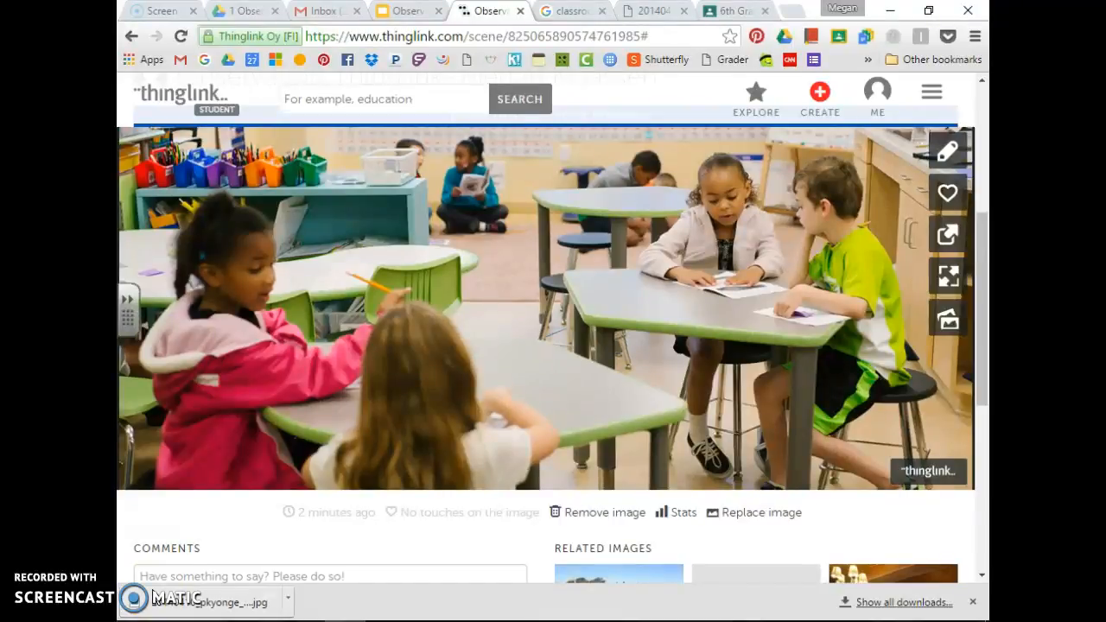
{"action": "left_click", "coordinate": [153, 591]}
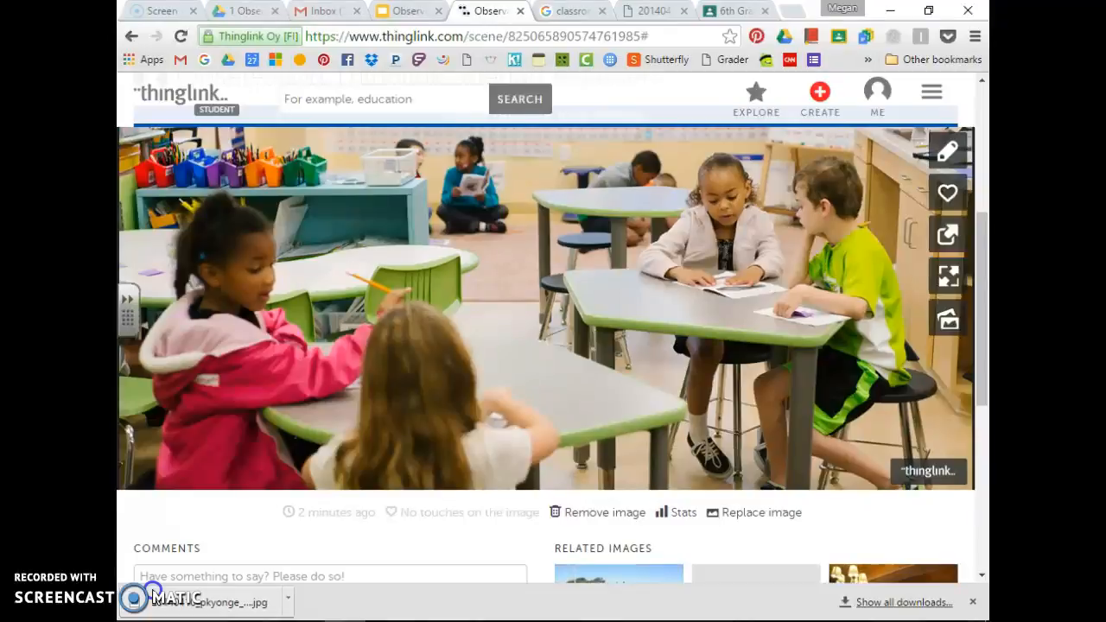